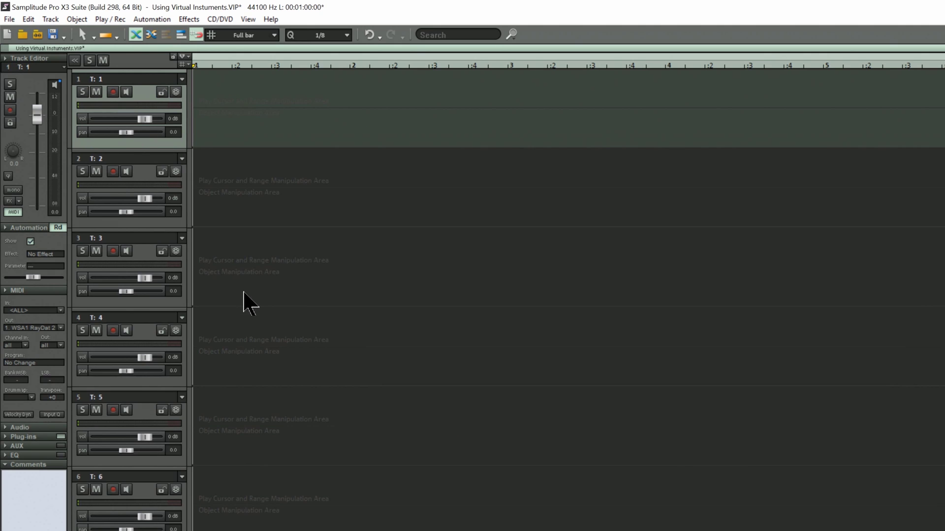
# Select track 1 after clicking through tracks 3, 4 and 2.
pyautogui.click(242, 292)
pyautogui.click(237, 374)
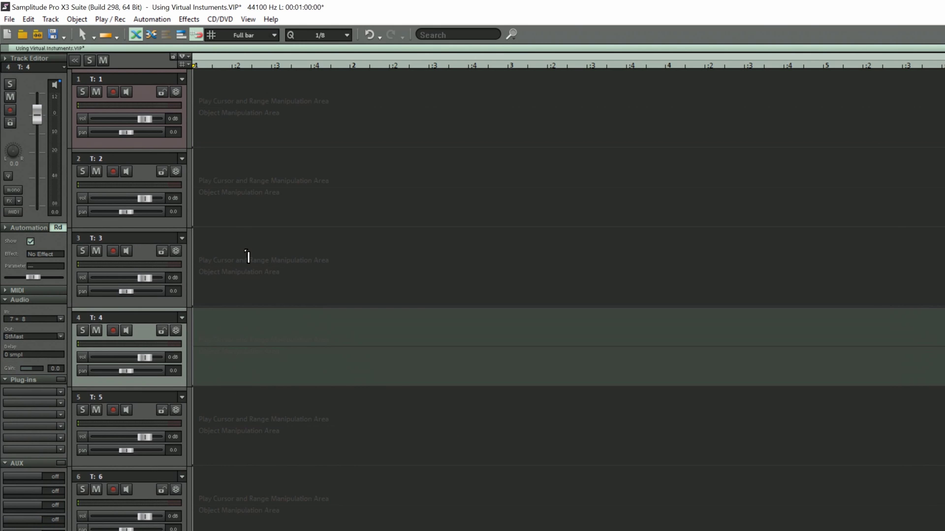
pyautogui.click(243, 204)
pyautogui.click(248, 133)
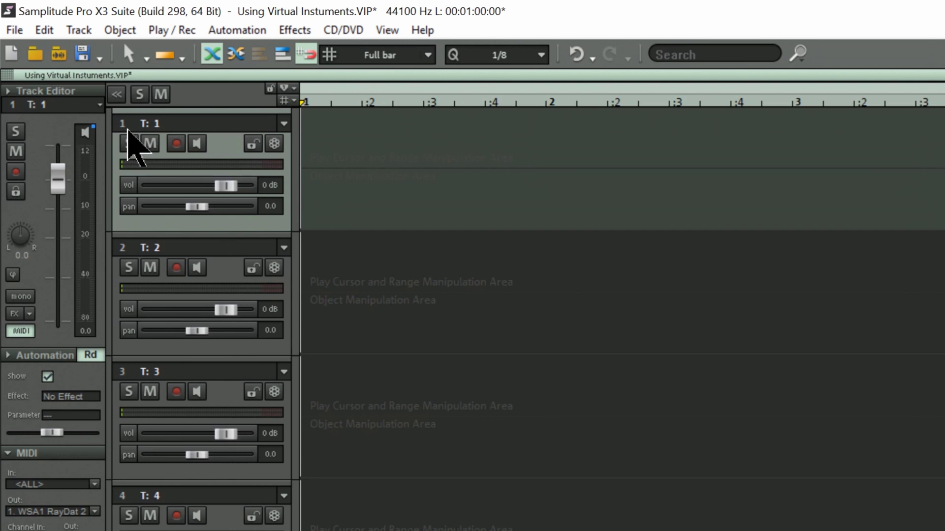
# Drag track 1's lower border down until its PL plug-in row shows No Effect.
pyautogui.click(128, 130)
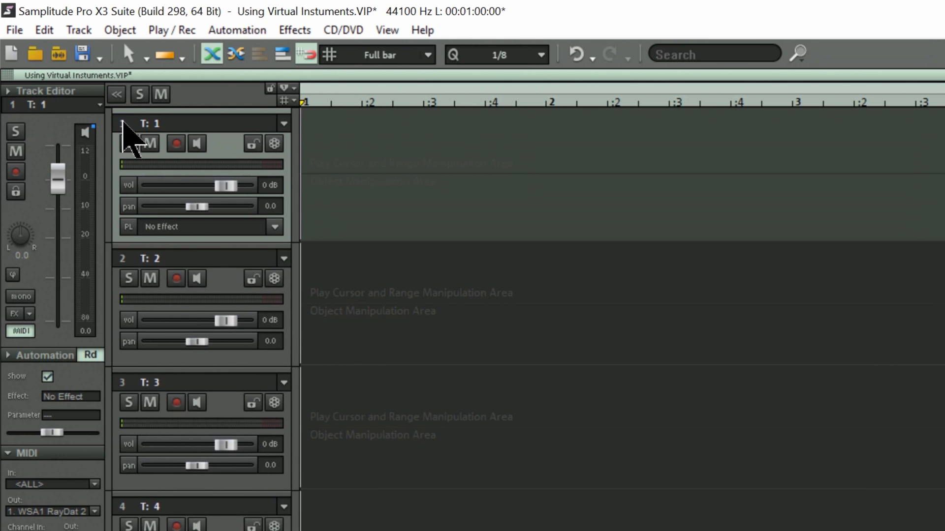
pyautogui.click(124, 123)
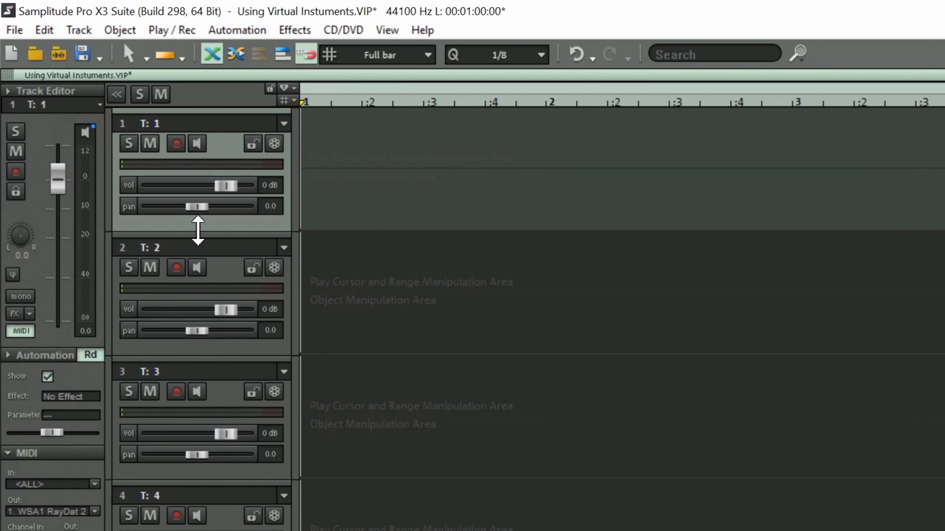
pyautogui.moveTo(198, 230); pyautogui.dragTo(198, 233)
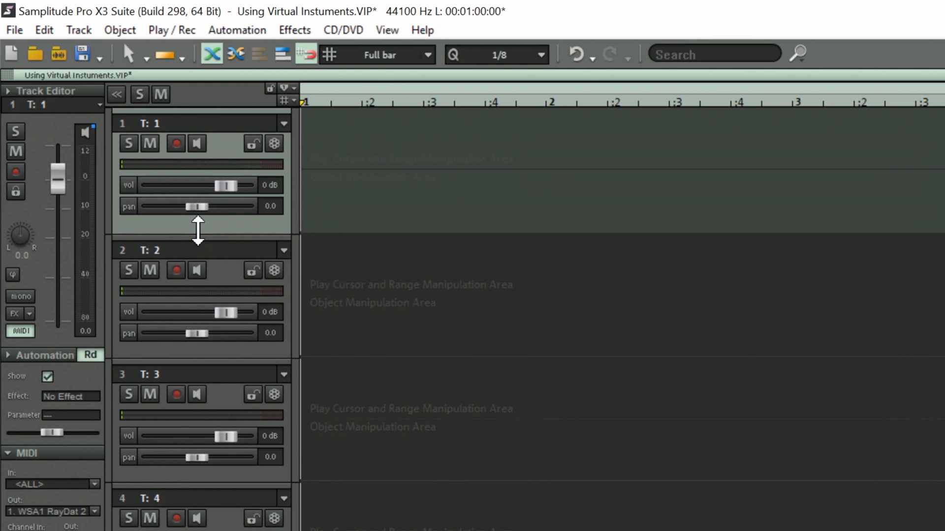
pyautogui.moveTo(197, 232); pyautogui.dragTo(197, 262)
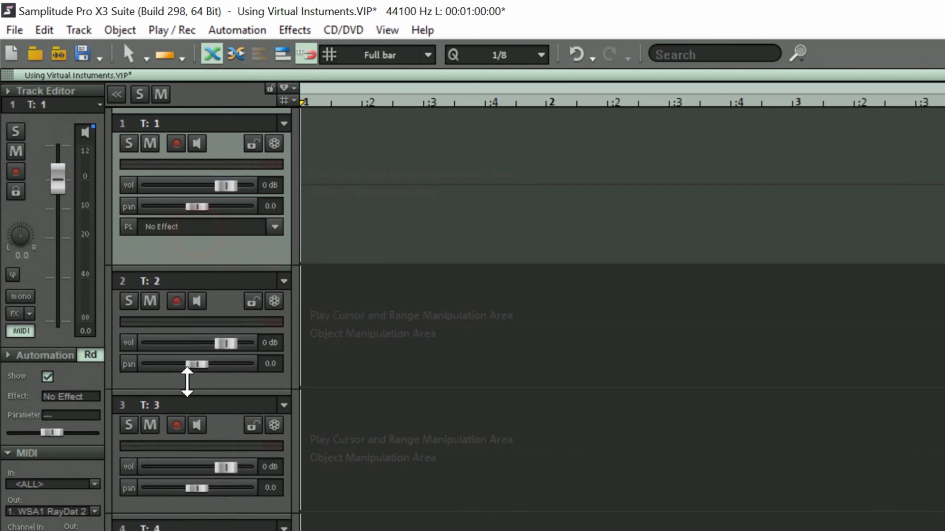
pyautogui.moveTo(187, 383); pyautogui.dragTo(188, 271)
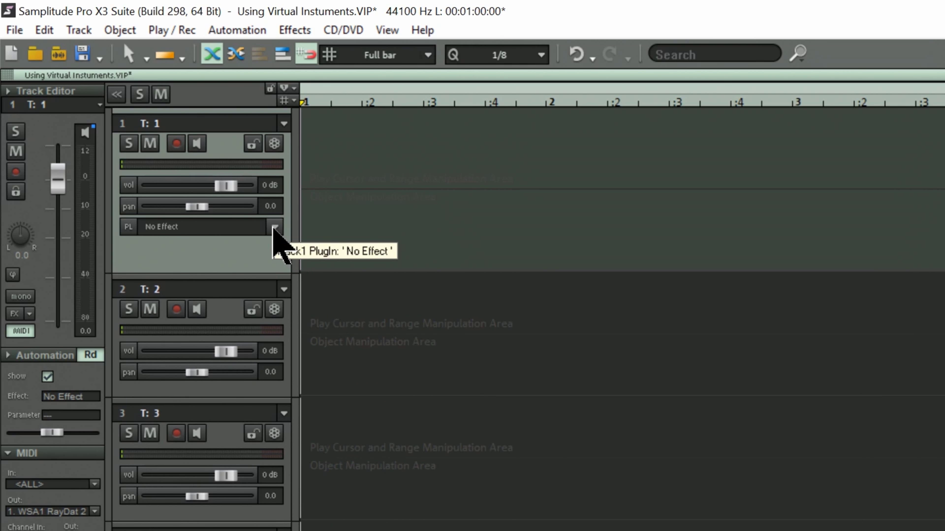
# Load VSTi > MAGIX Synth > DN-e1 into track 1's plug-in slot, opening it on Acid Bass.
pyautogui.click(190, 228)
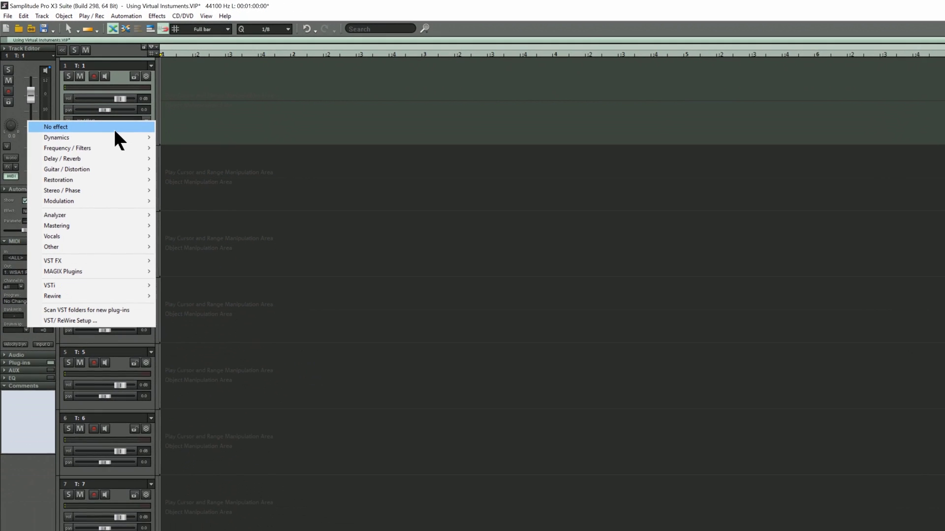
pyautogui.moveTo(96, 137)
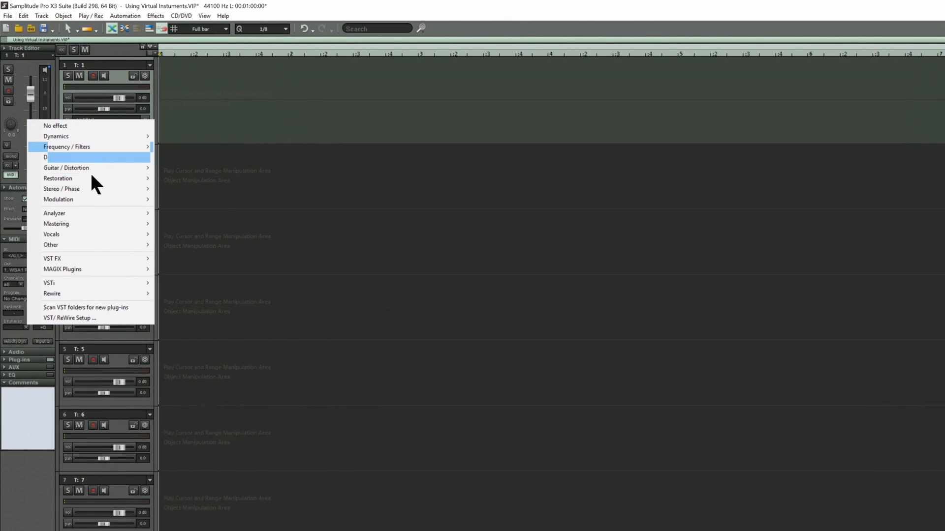
pyautogui.moveTo(72, 283)
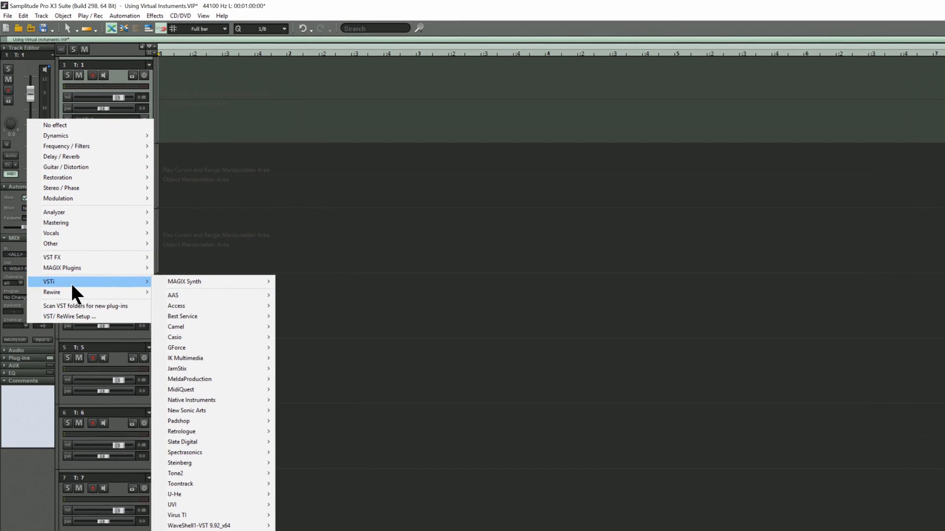
pyautogui.moveTo(191, 280)
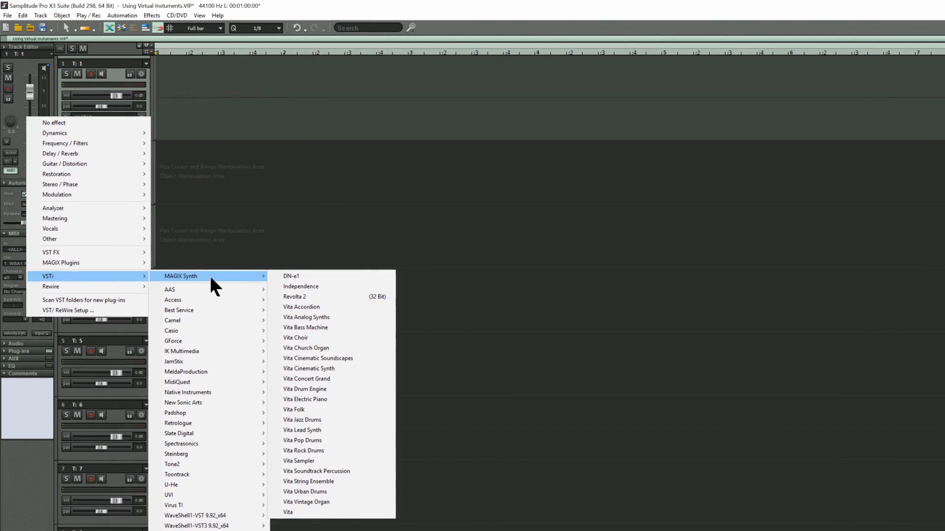
pyautogui.click(288, 272)
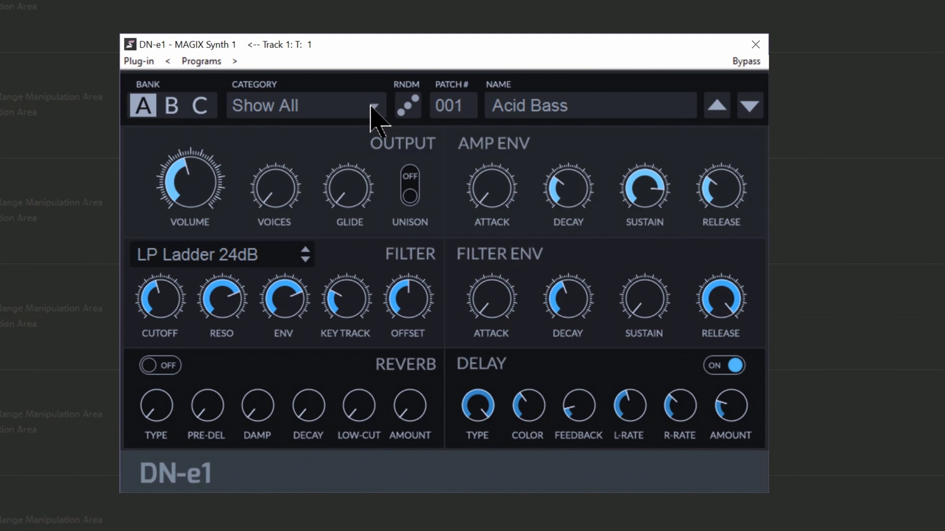
# Filter DN-e1 patches to the Bass category and choose Chorus Bass.
pyautogui.click(373, 111)
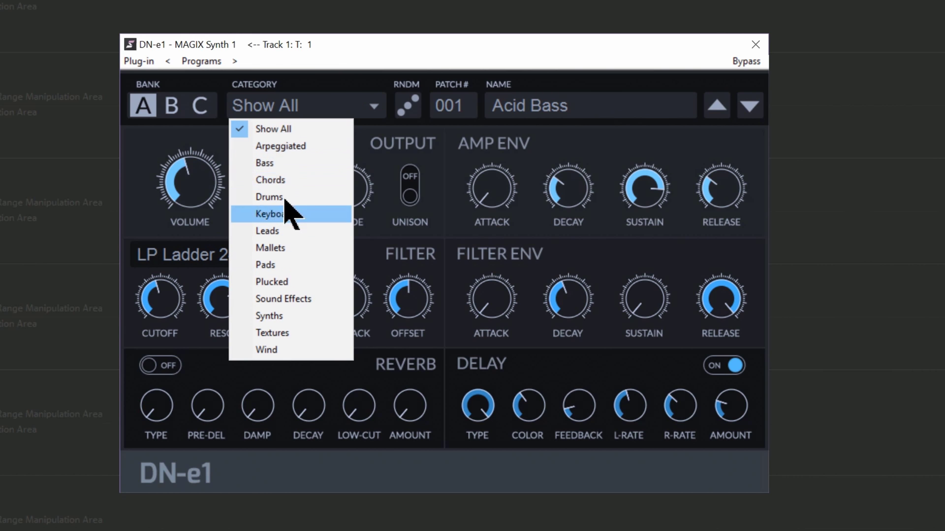
pyautogui.click(277, 164)
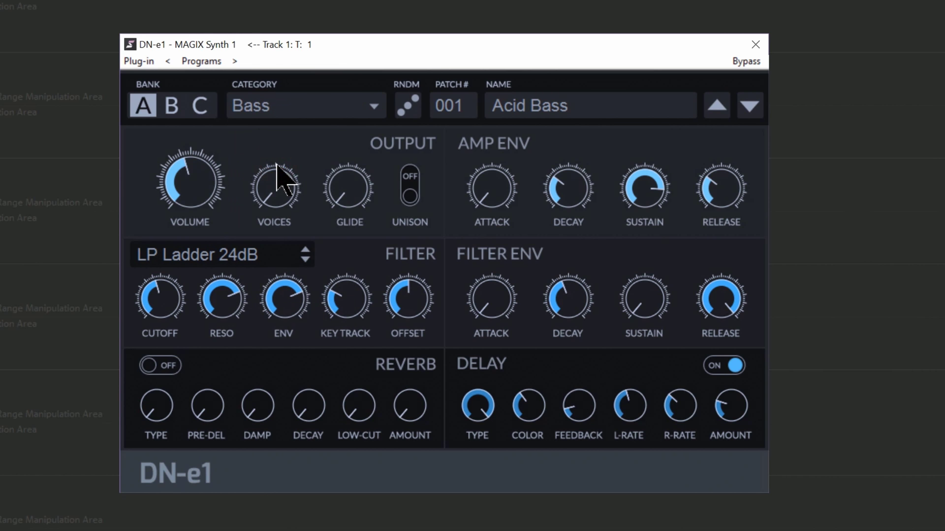
pyautogui.click(555, 106)
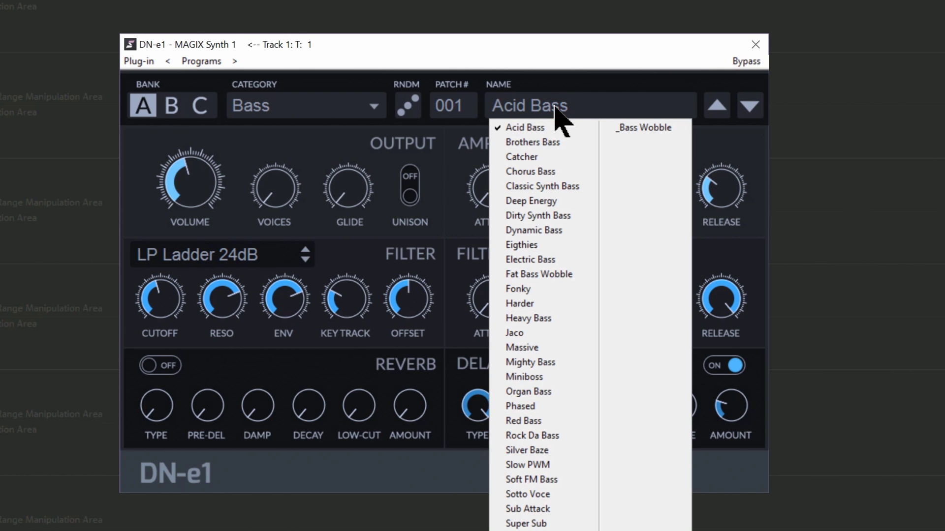
pyautogui.click(531, 175)
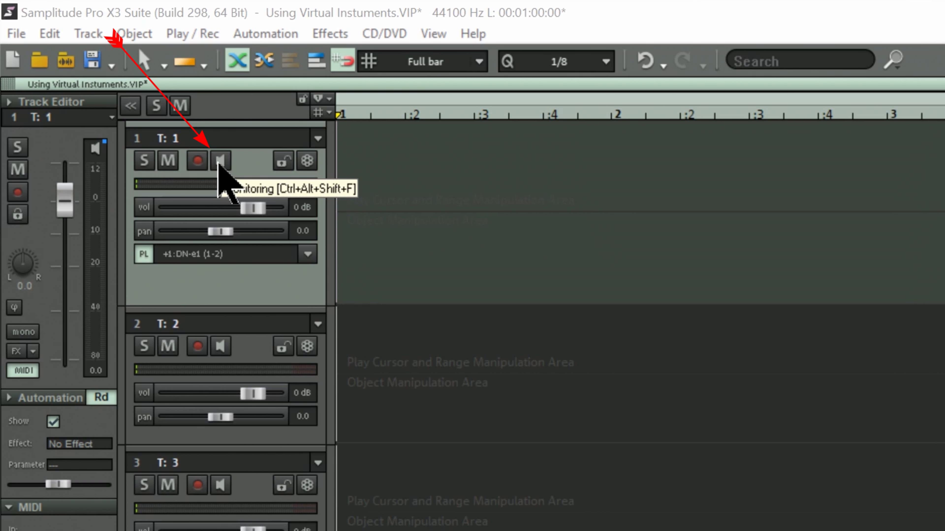
# Turn on the speaker monitoring button in track 1's header.
pyautogui.click(219, 163)
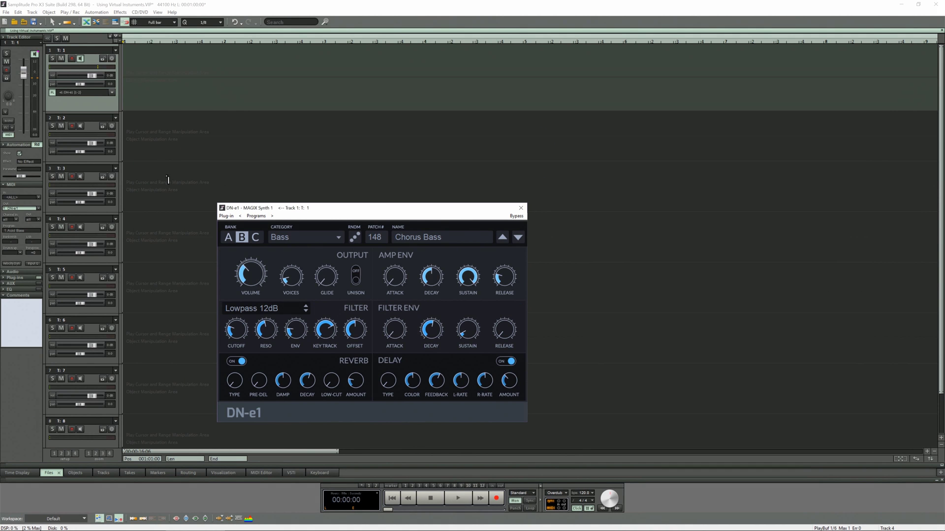
pyautogui.click(80, 59)
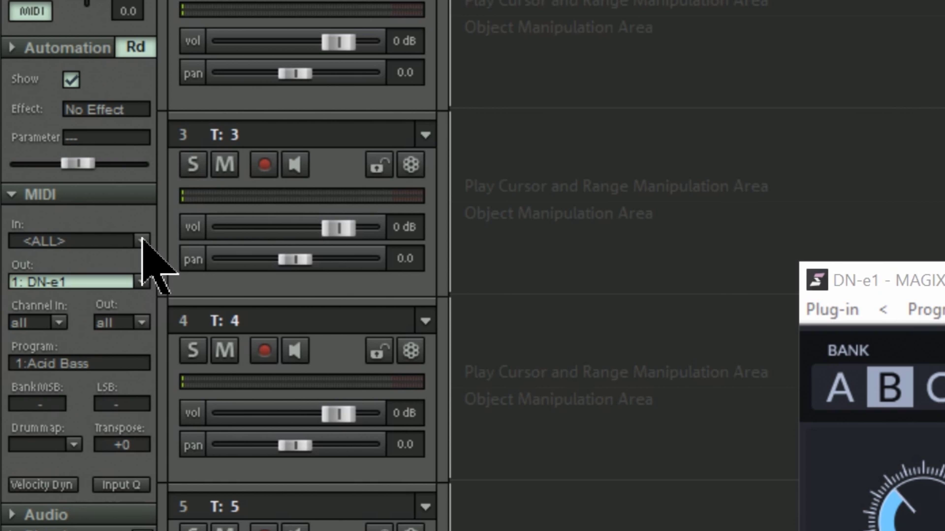
pyautogui.click(143, 240)
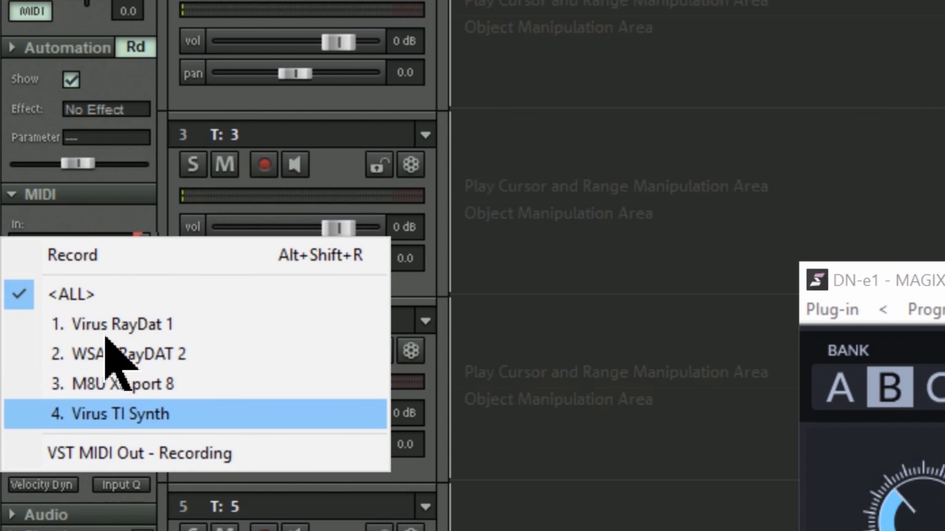
pyautogui.click(80, 219)
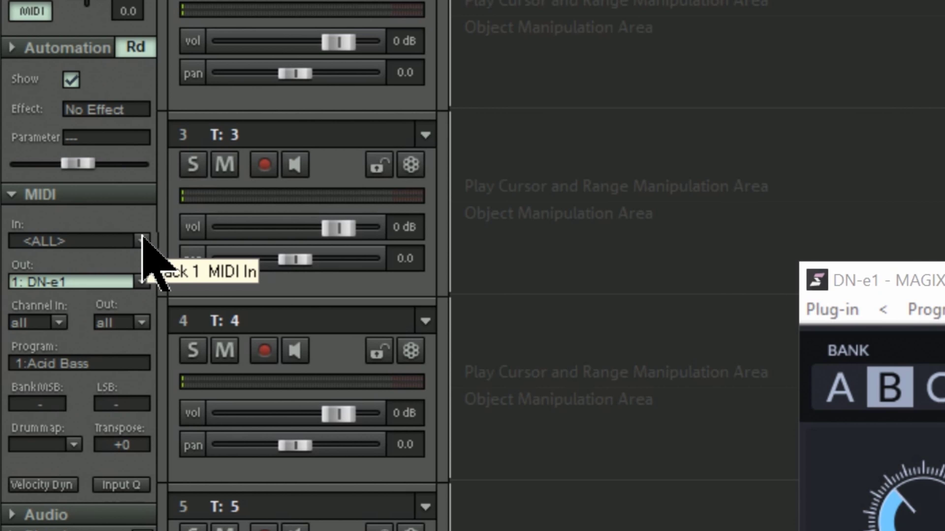
pyautogui.click(141, 239)
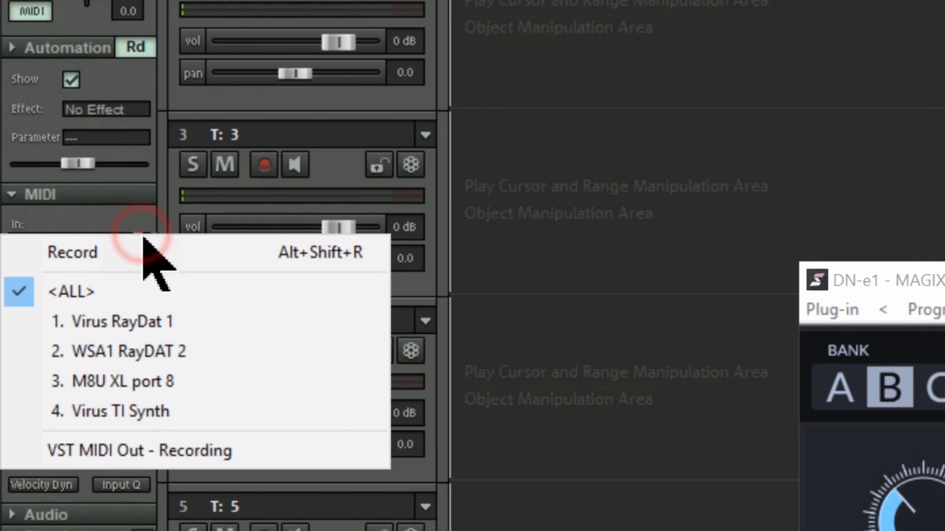
pyautogui.click(93, 215)
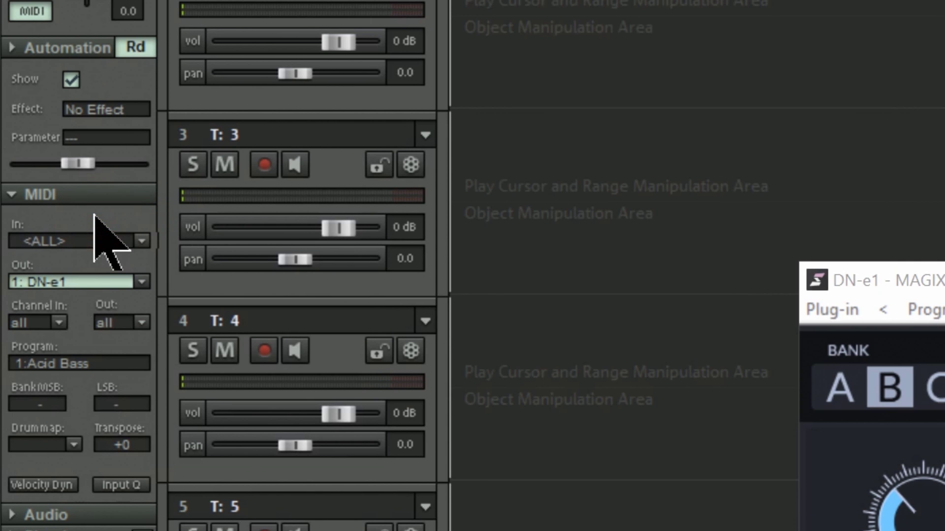
pyautogui.click(131, 93)
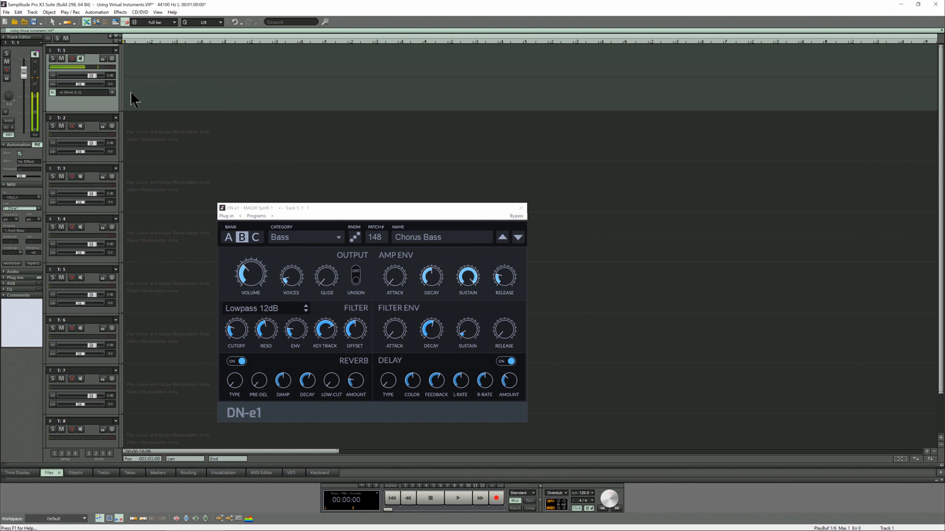
# Set DN-e1's category to Leads and step through patches to 003 Analogic.
pyautogui.click(303, 237)
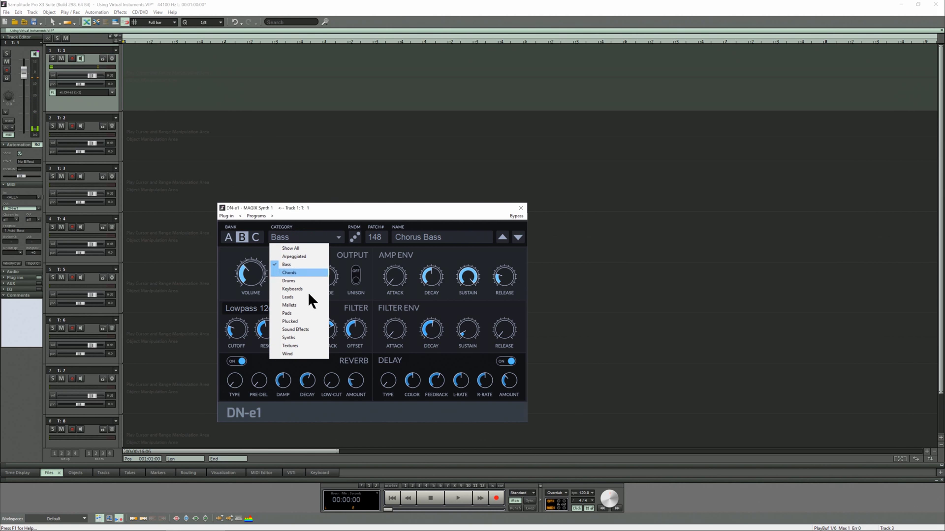
pyautogui.click(300, 297)
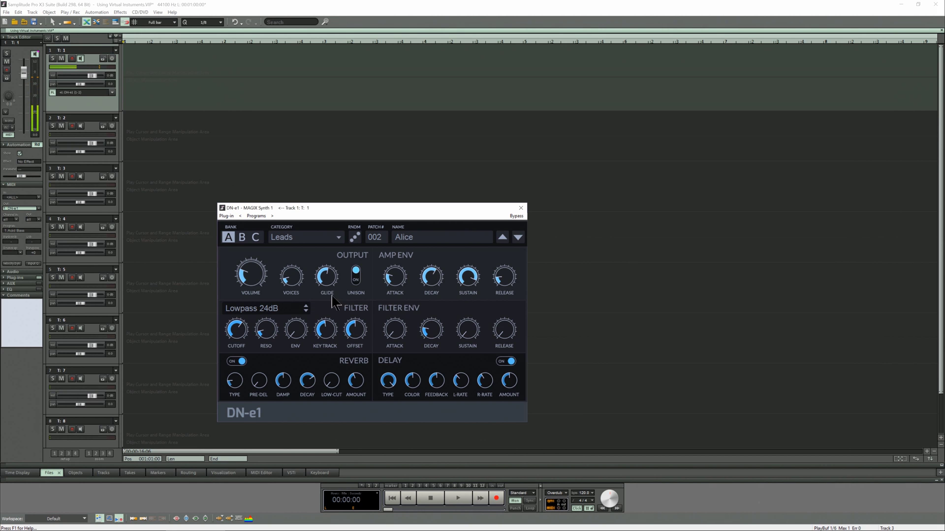
pyautogui.click(518, 240)
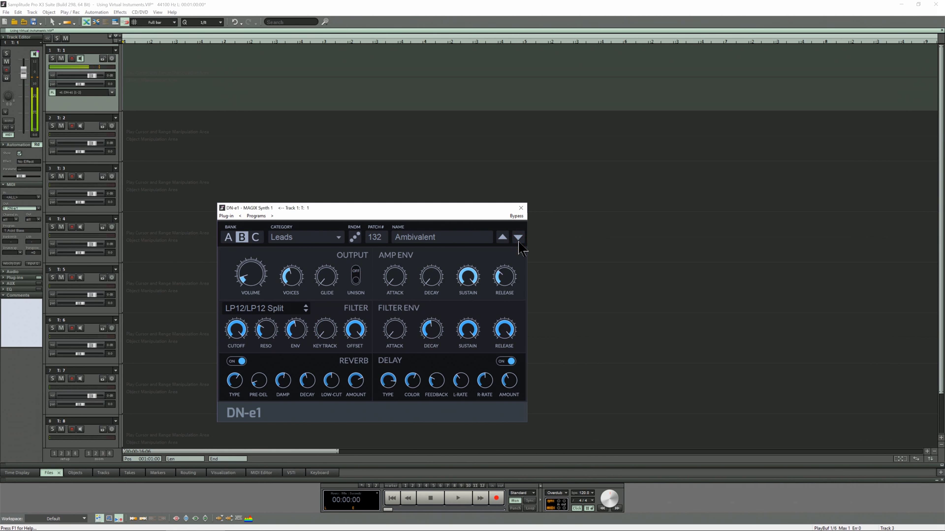
pyautogui.click(518, 239)
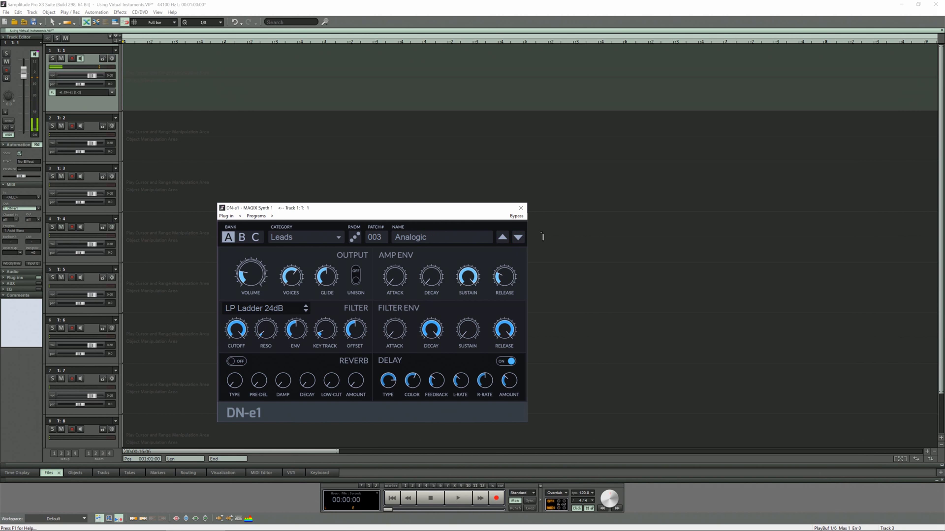
# Close the DN-e1 editor and set track 1's plug-in slot to No effect.
pyautogui.click(521, 208)
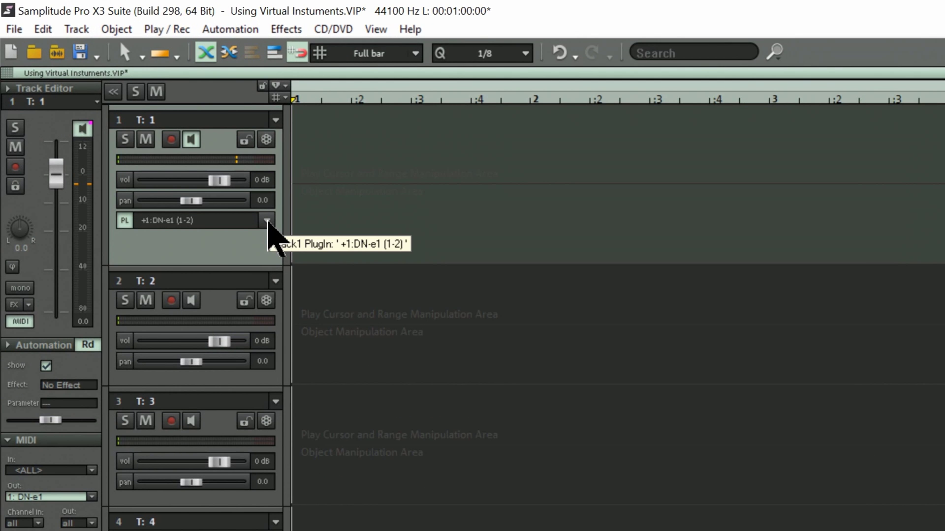
pyautogui.click(267, 221)
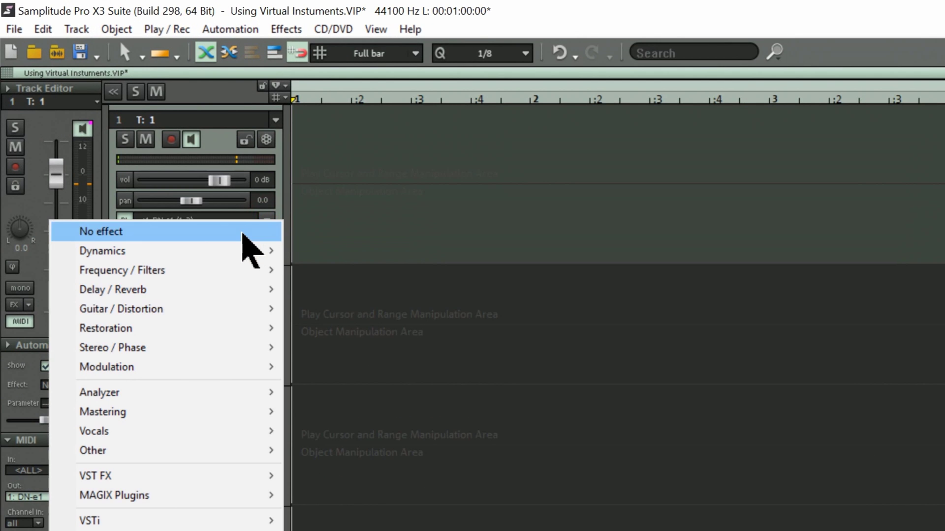
pyautogui.click(241, 233)
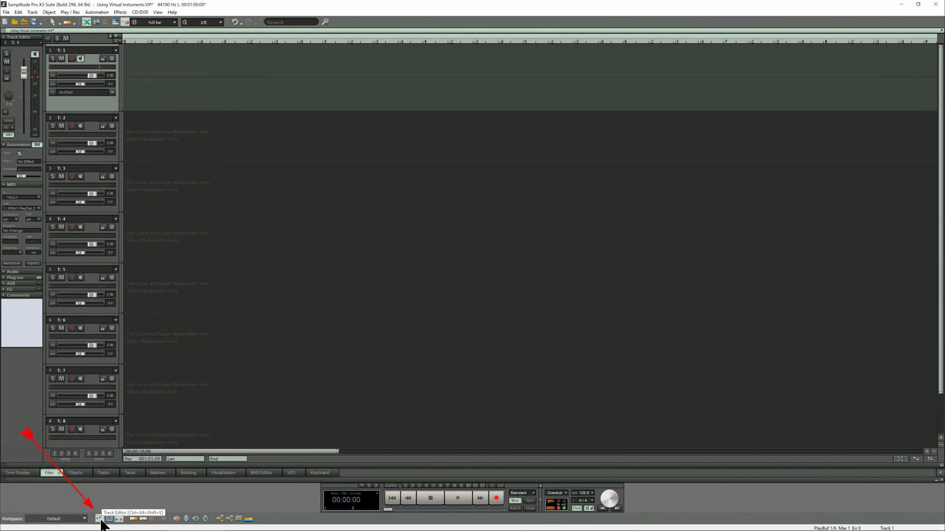
pyautogui.click(389, 492)
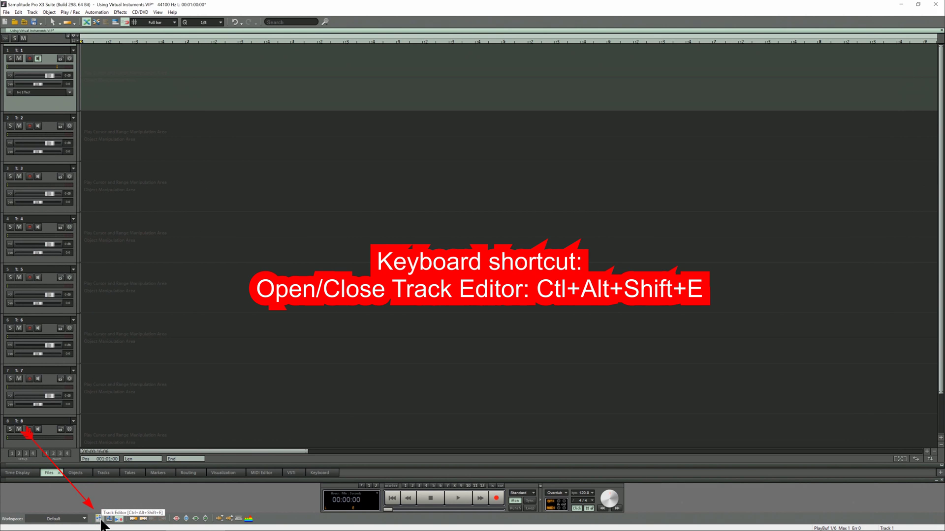
pyautogui.click(100, 519)
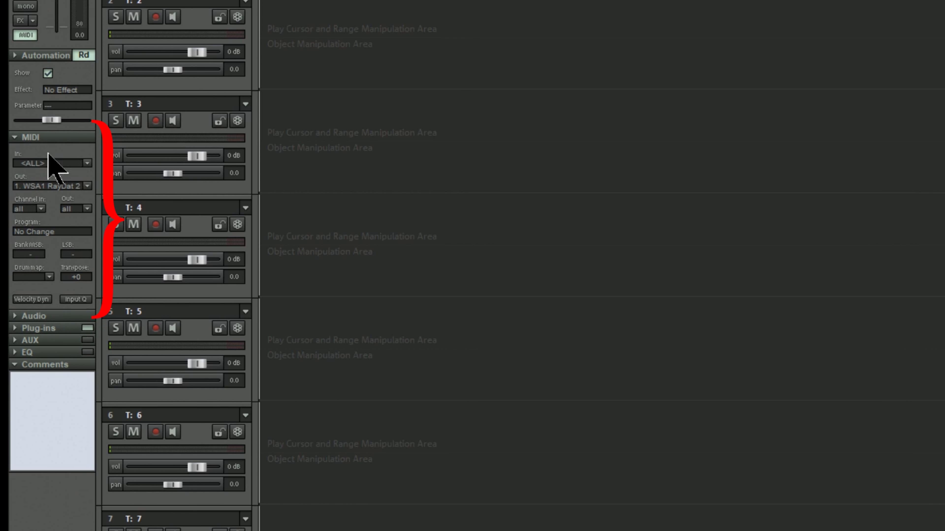
# Browse track 1's MIDI Out list to the String Ensemble > Legato presets.
pyautogui.click(14, 139)
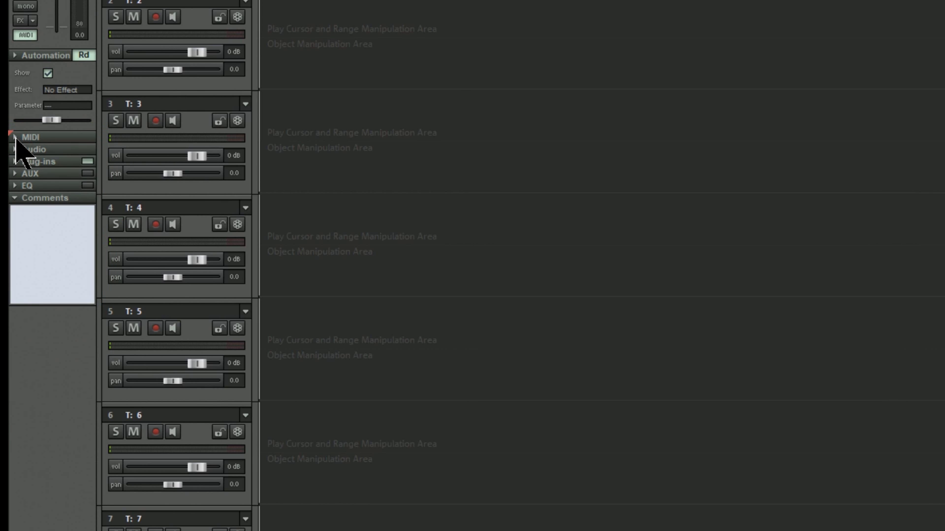
pyautogui.click(14, 137)
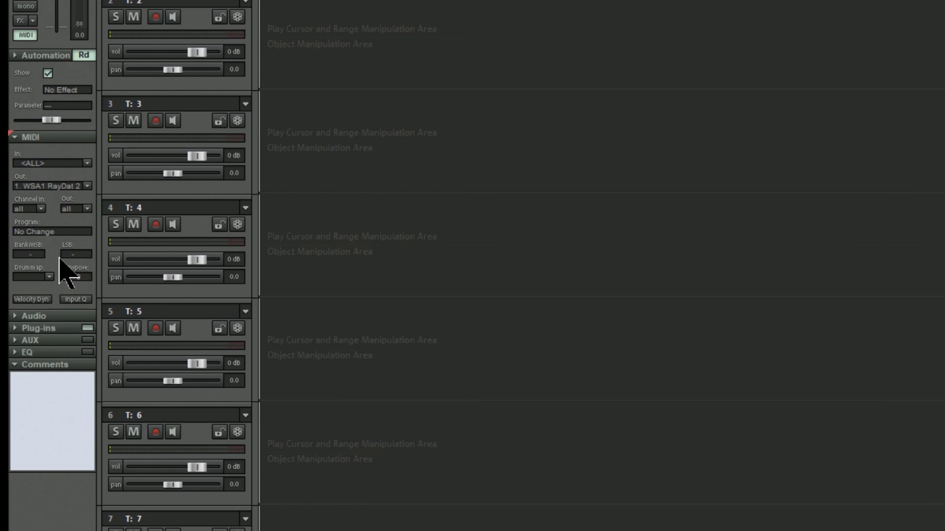
pyautogui.click(77, 168)
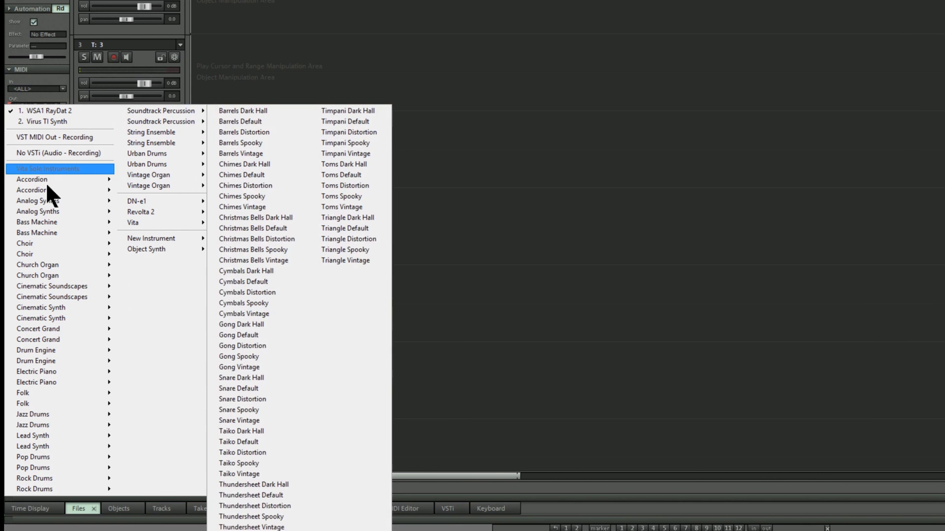
pyautogui.moveTo(43, 342)
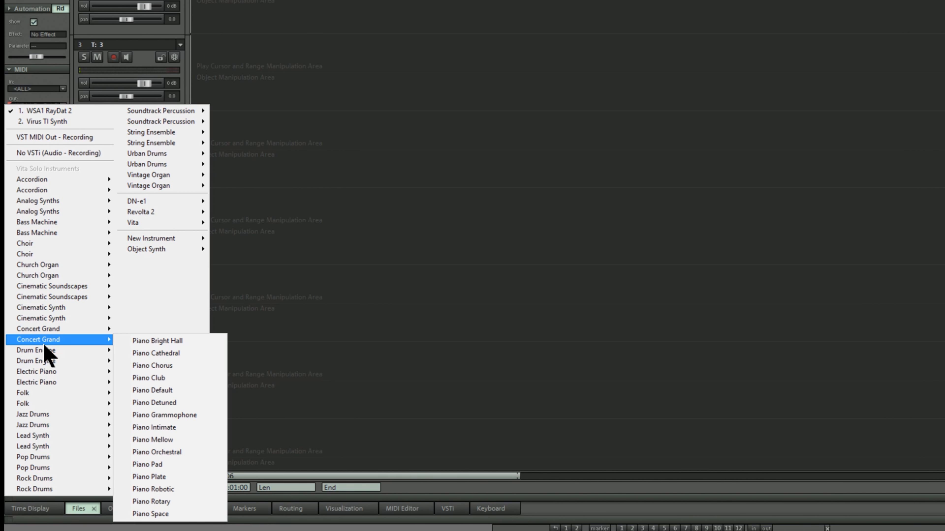
pyautogui.moveTo(207, 146)
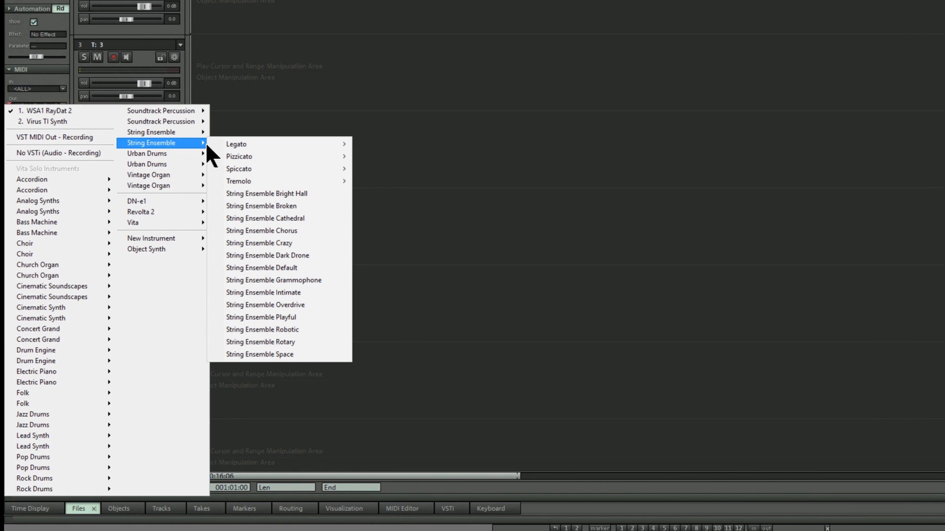
pyautogui.moveTo(243, 146)
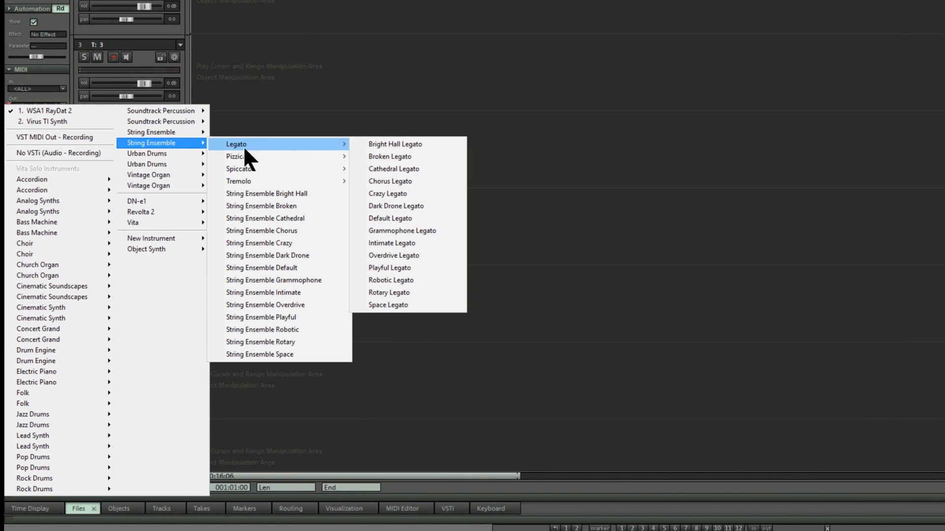
# Load Vita String Ensemble with Cathedral Legato, then switch its preset to Cathedral Pizz.
pyautogui.click(389, 171)
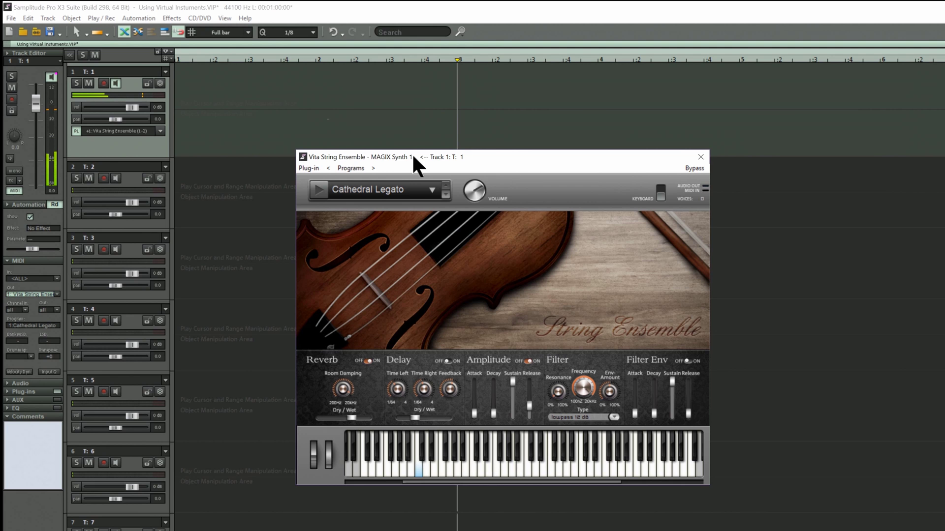
pyautogui.click(413, 190)
pyautogui.moveTo(412, 206)
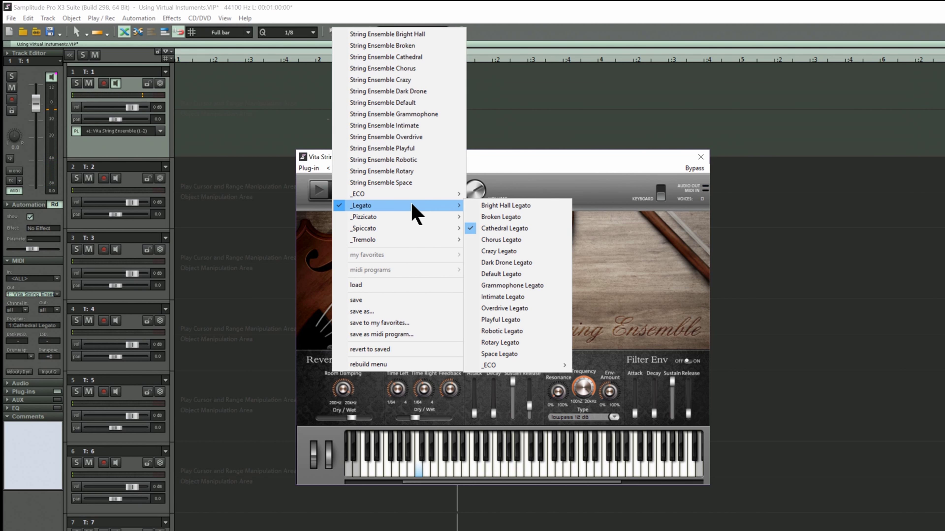
pyautogui.moveTo(385, 215)
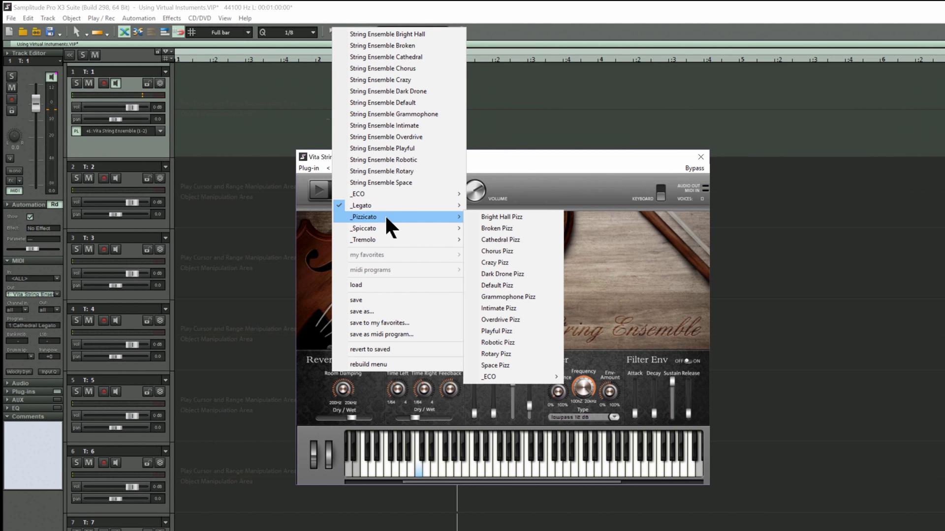
pyautogui.click(496, 240)
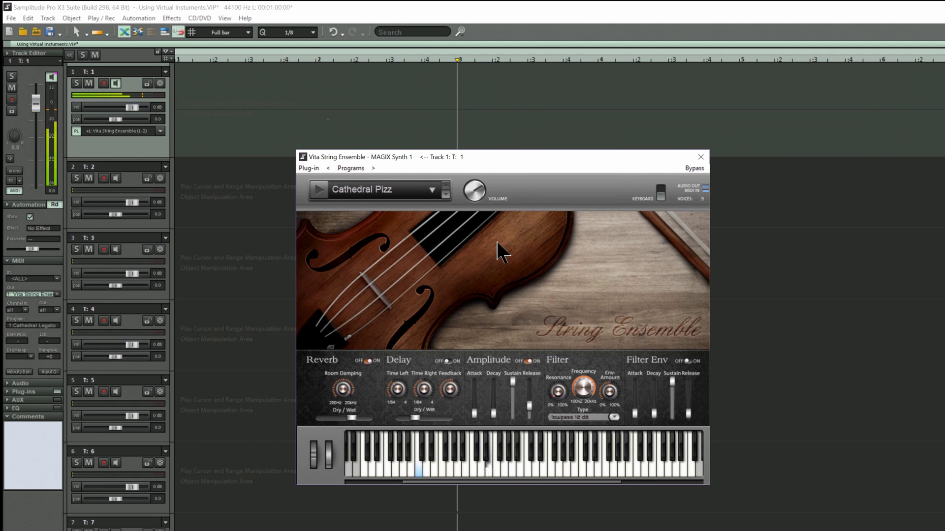
# Change the preset to Cathedral Spicc, then to _Tremolo > Chorus Trem.
pyautogui.click(431, 190)
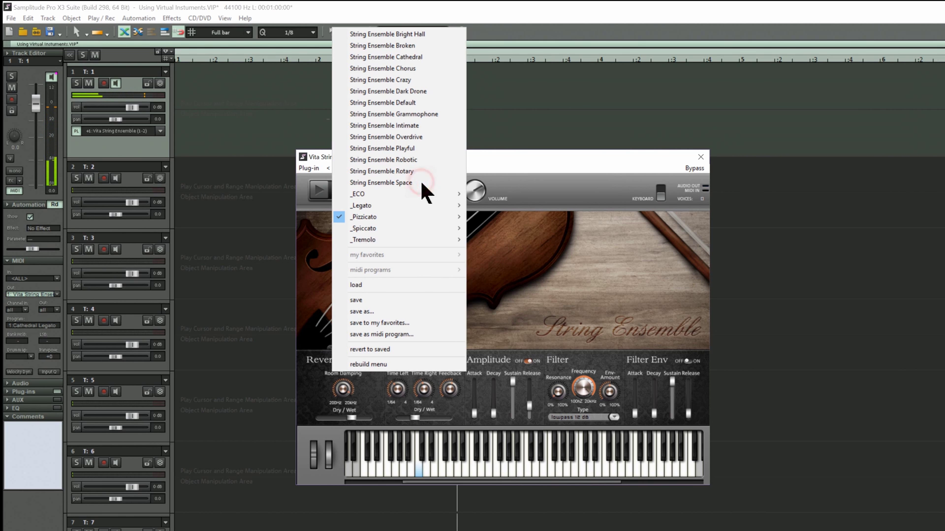
pyautogui.moveTo(408, 240)
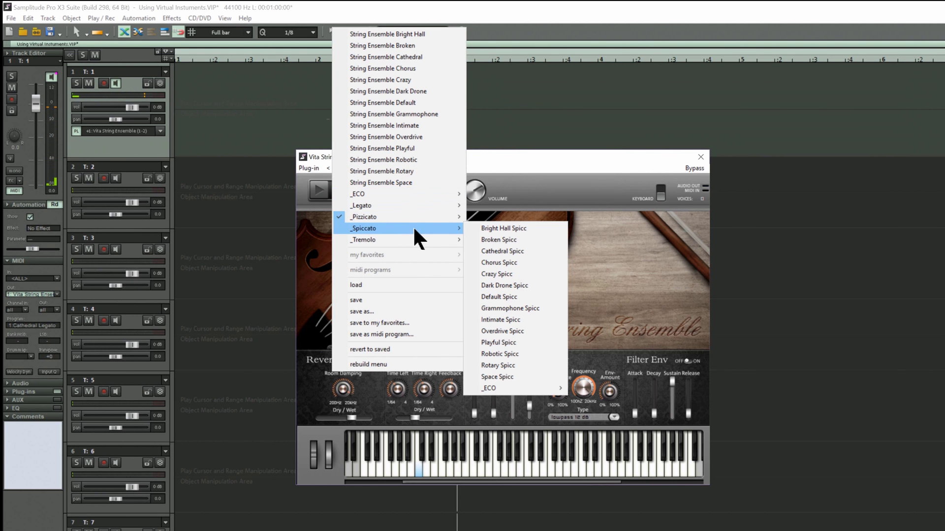
pyautogui.click(502, 251)
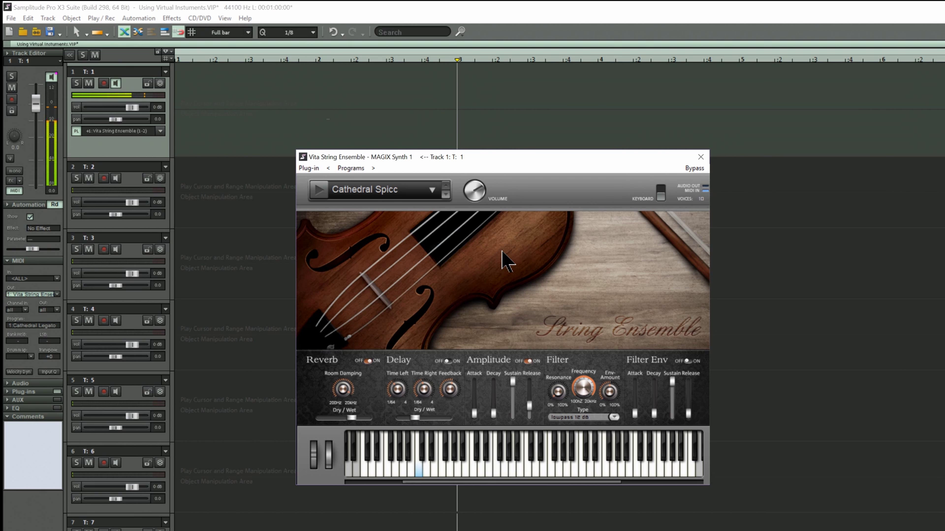
pyautogui.click(415, 195)
pyautogui.moveTo(397, 240)
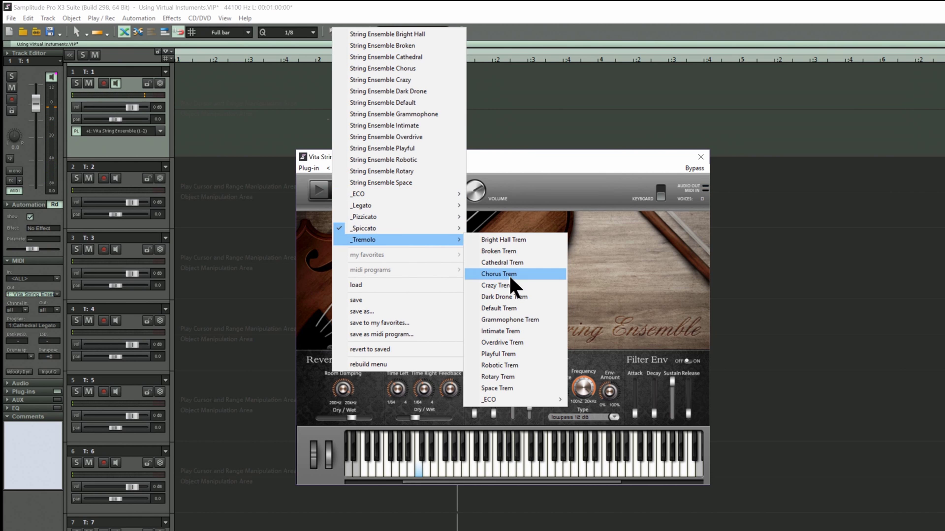
pyautogui.click(512, 276)
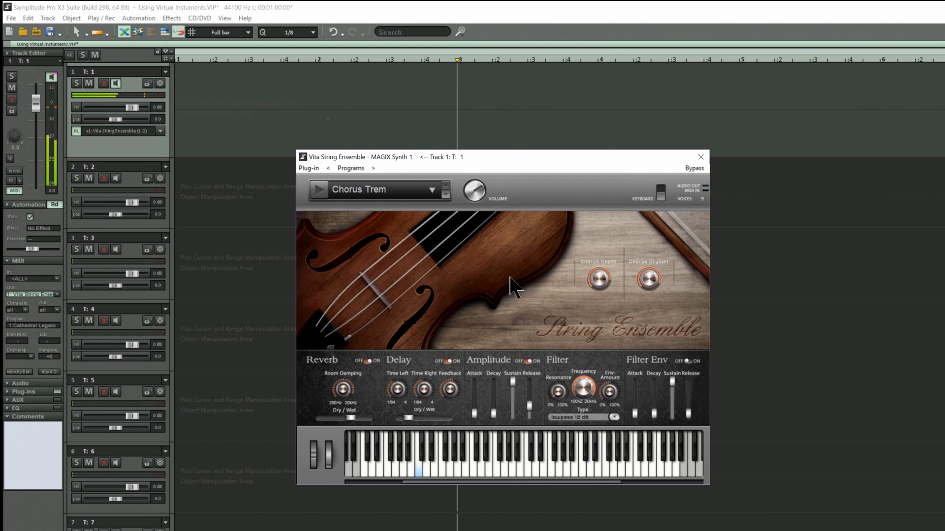
# Close the String Ensemble window and set track 1's plug-in slot to No effect.
pyautogui.click(701, 157)
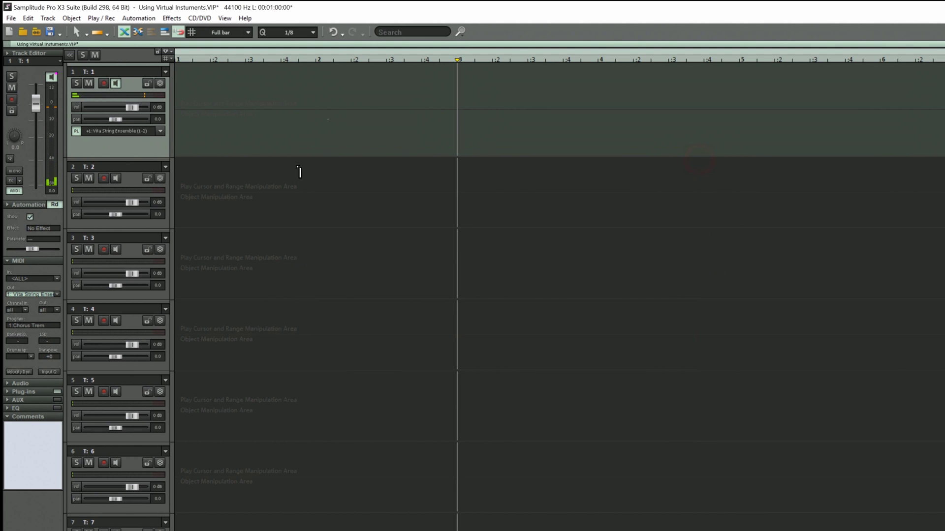
pyautogui.click(159, 131)
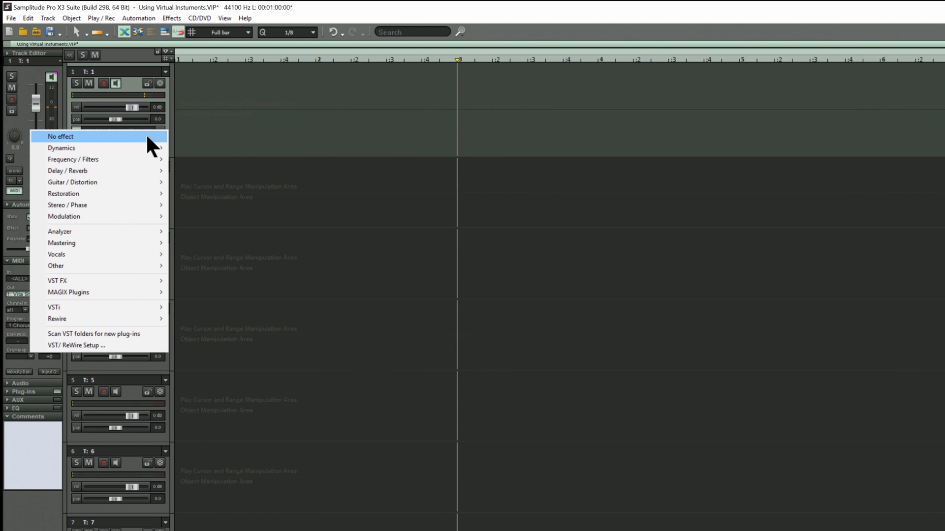
pyautogui.click(142, 137)
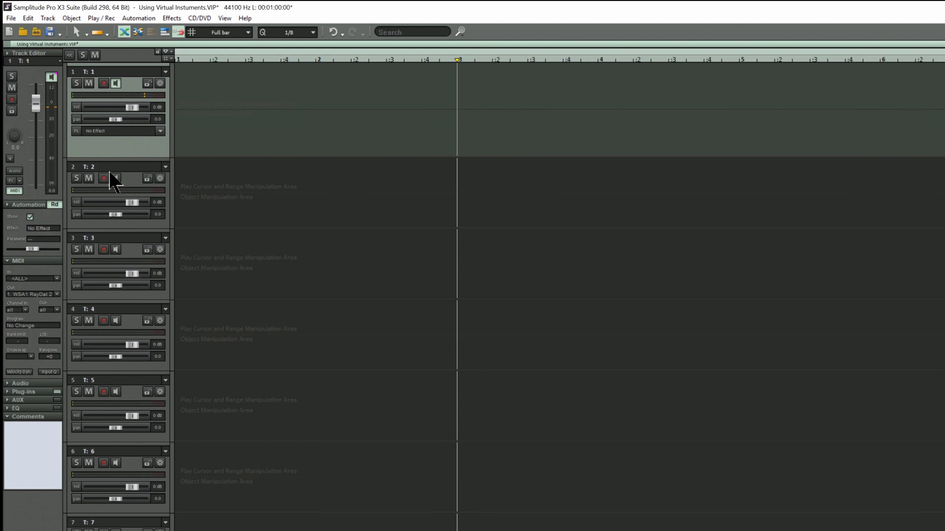
# Browse MIDI Out > New Instrument, then dismiss the menus leaving WSA1 RayDat 2.
pyautogui.click(43, 293)
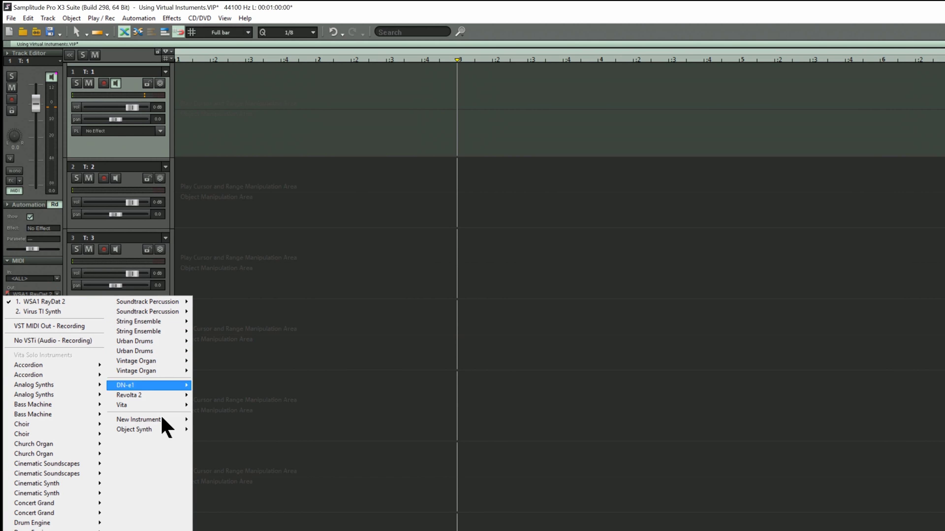
pyautogui.moveTo(162, 423)
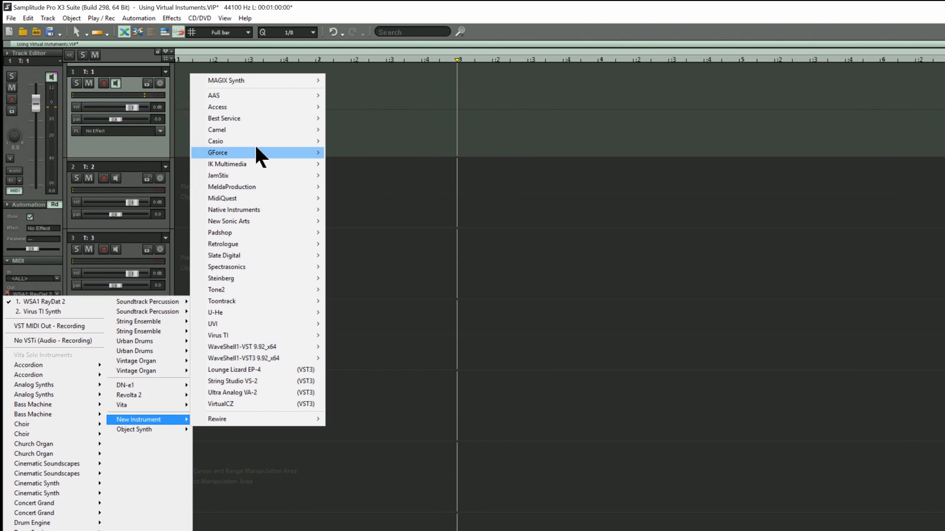
pyautogui.moveTo(246, 79)
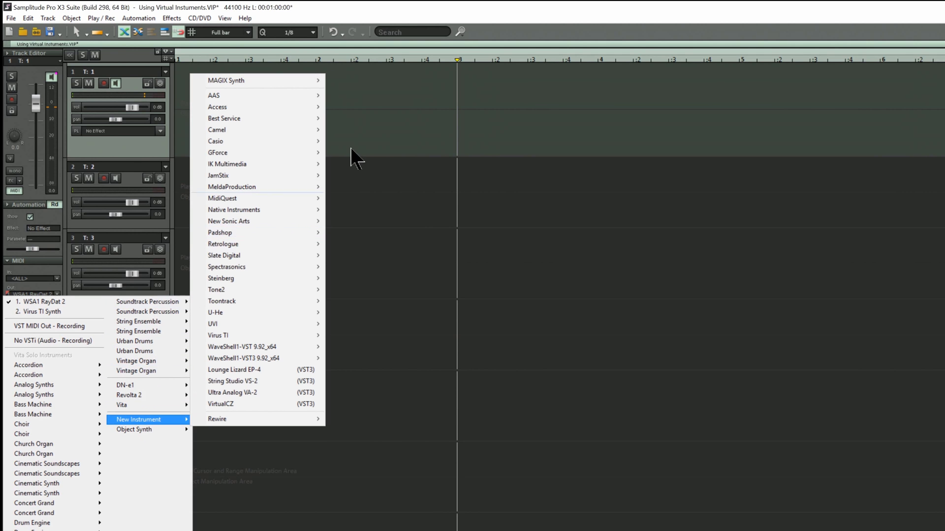
pyautogui.click(343, 136)
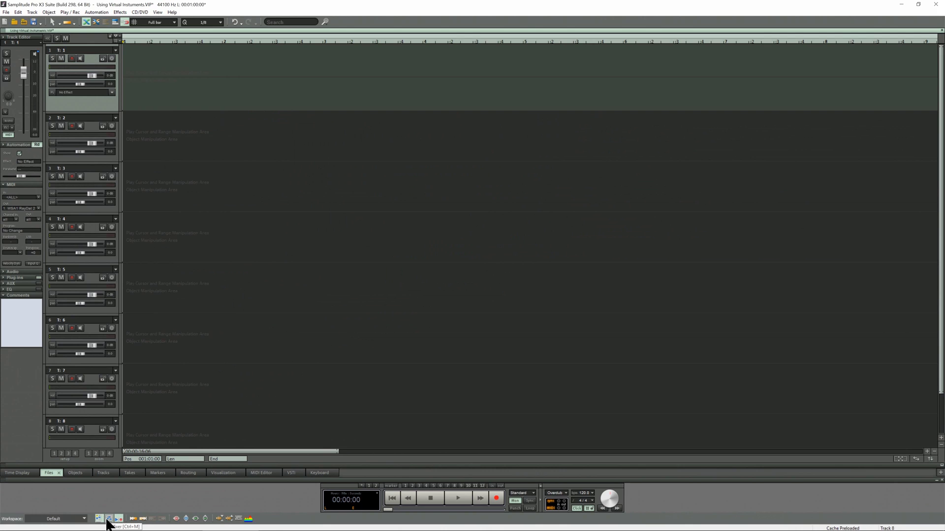
# Open the Mixer with Ctrl+M and collapse each channel's plug-in section to four slots.
pyautogui.click(477, 478)
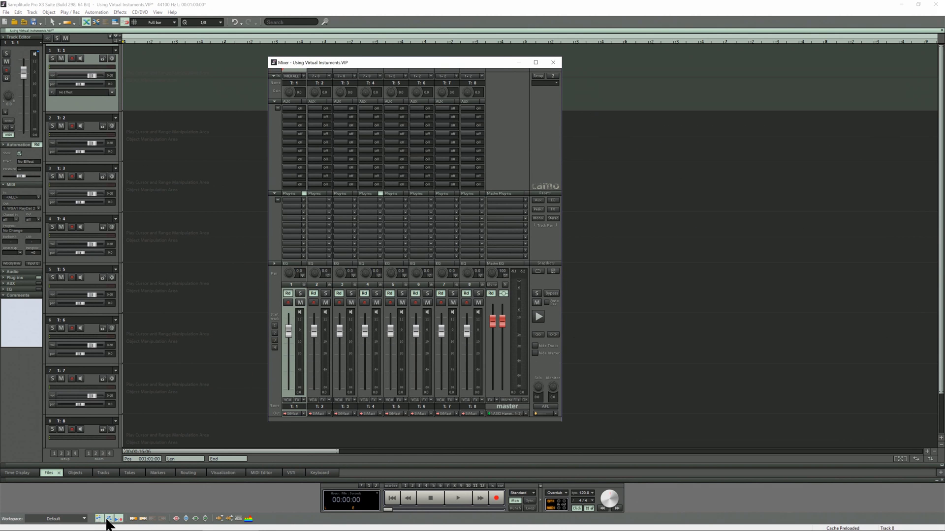
pyautogui.click(107, 519)
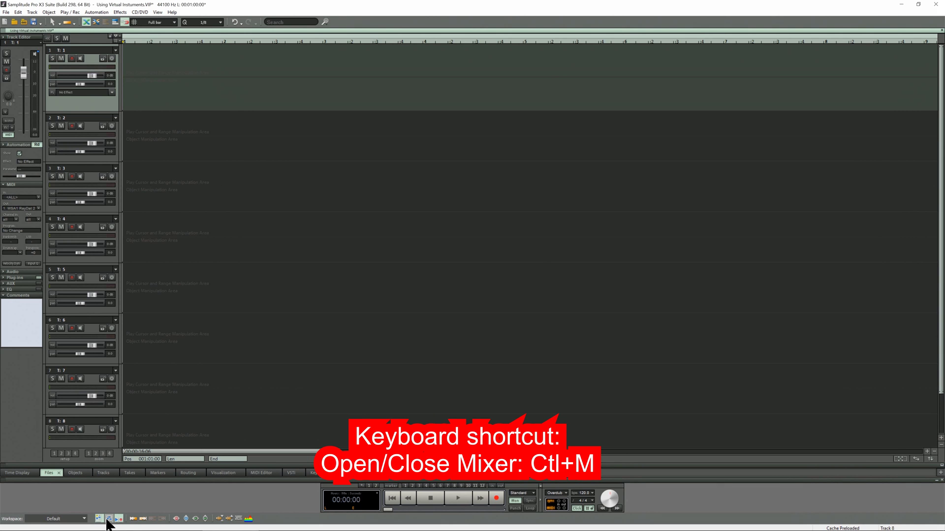
pyautogui.hotkey('ctrl', 'm')
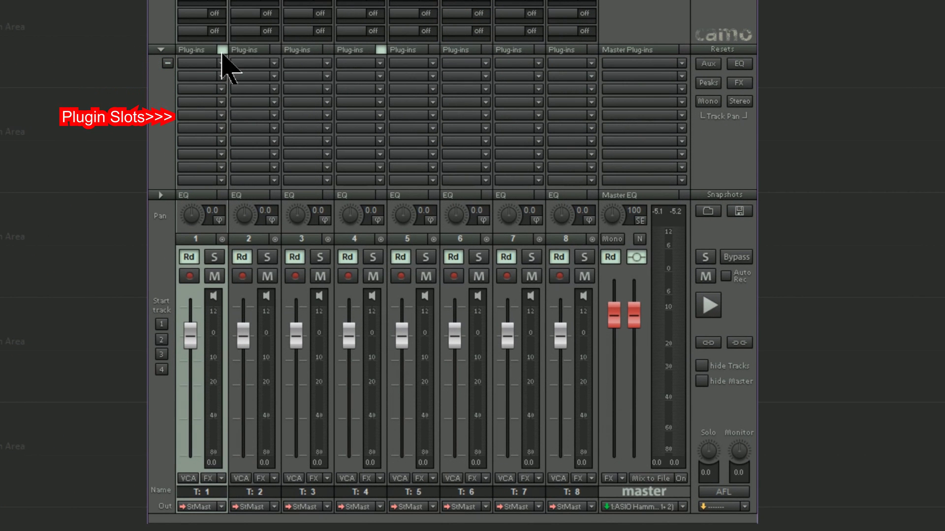
pyautogui.click(168, 65)
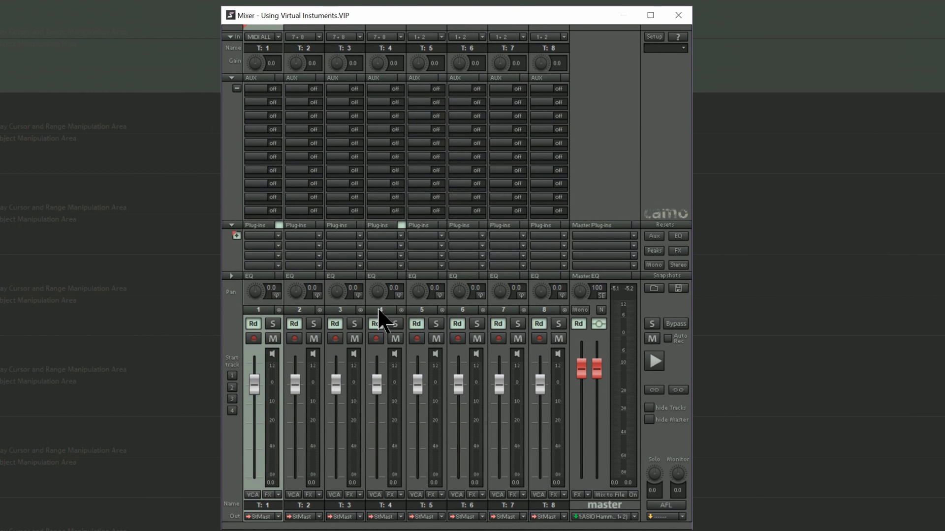
# Load Vita Cinematic Synth (VSTi > MAGIX Synth) into track 4's plug-in slot and enable its monitoring.
pyautogui.click(380, 310)
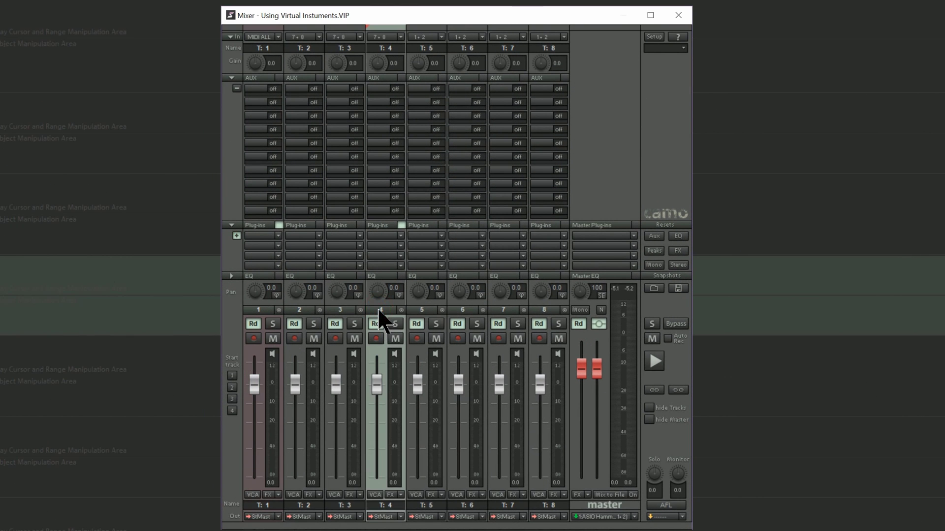
pyautogui.click(401, 236)
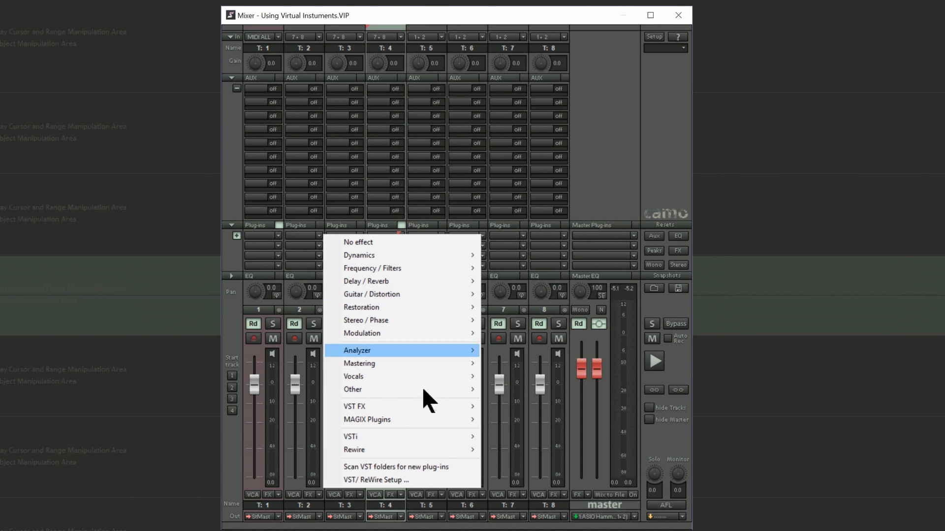
pyautogui.moveTo(420, 437)
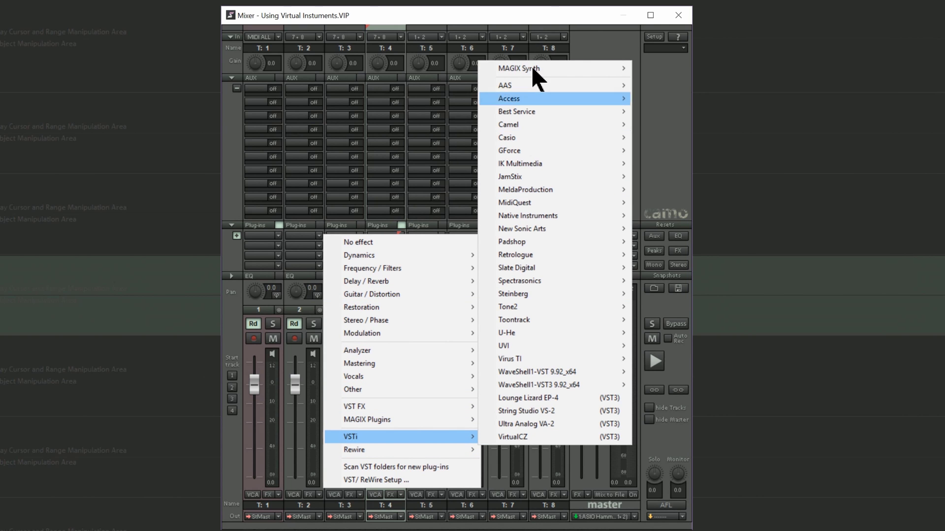
pyautogui.moveTo(532, 68)
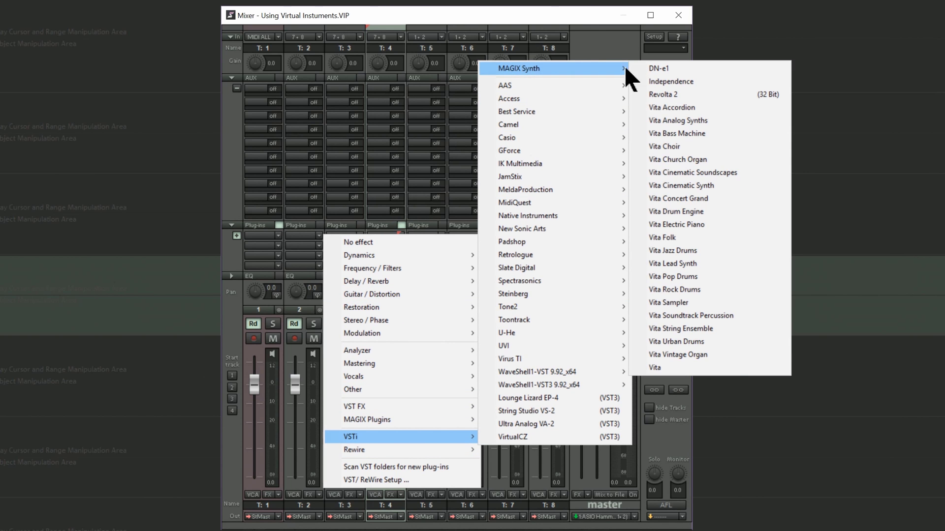
pyautogui.click(723, 185)
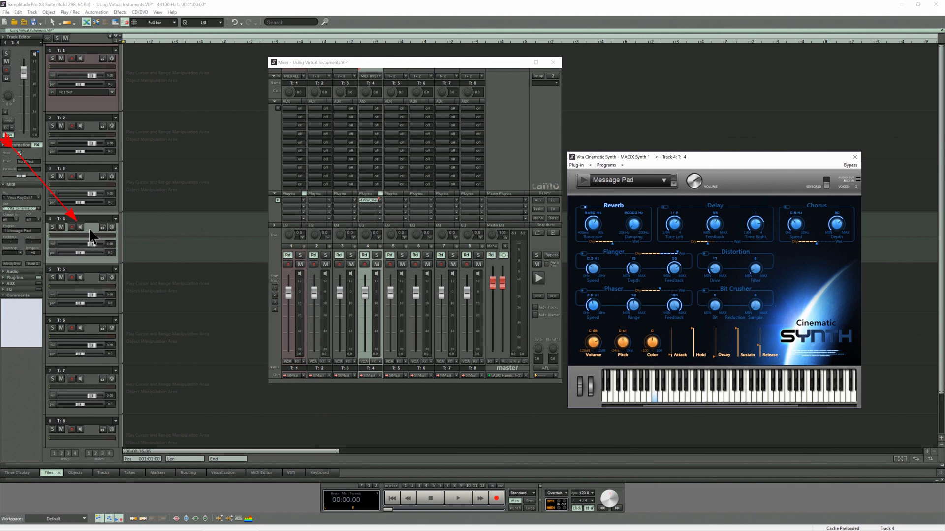
pyautogui.click(80, 228)
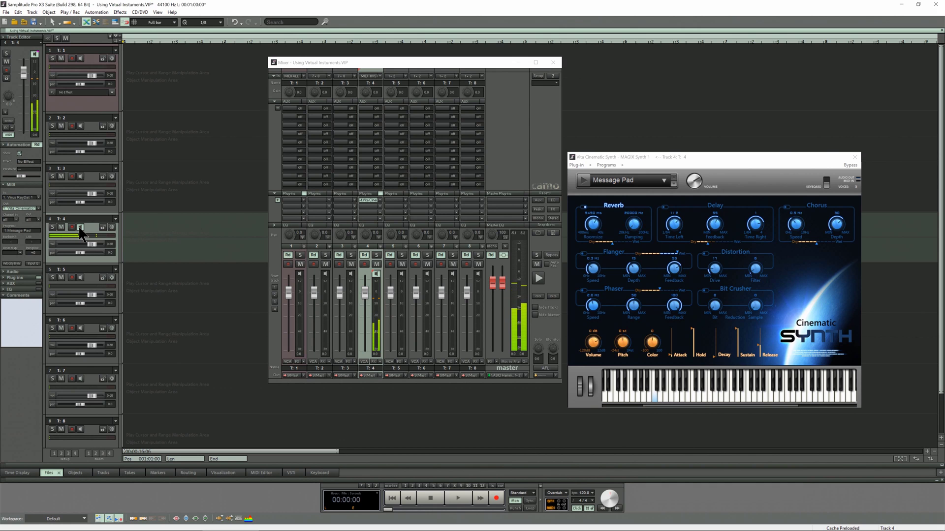
# Load the Crush Pad preset from the synth's Pad preset list.
pyautogui.click(624, 184)
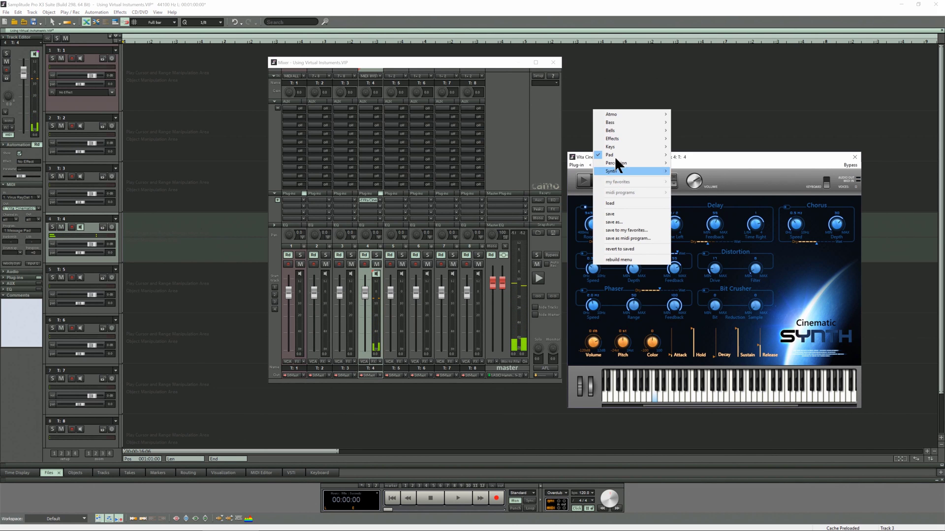
pyautogui.moveTo(614, 154)
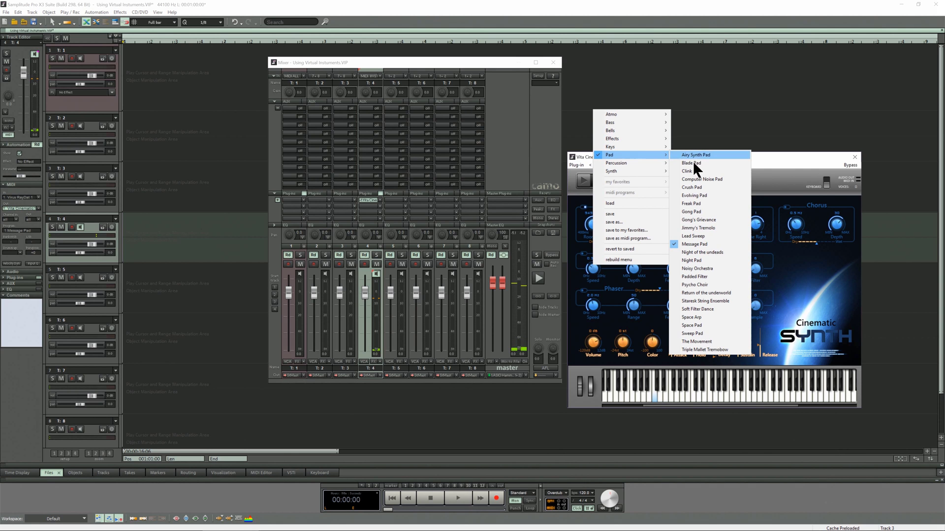
pyautogui.click(688, 189)
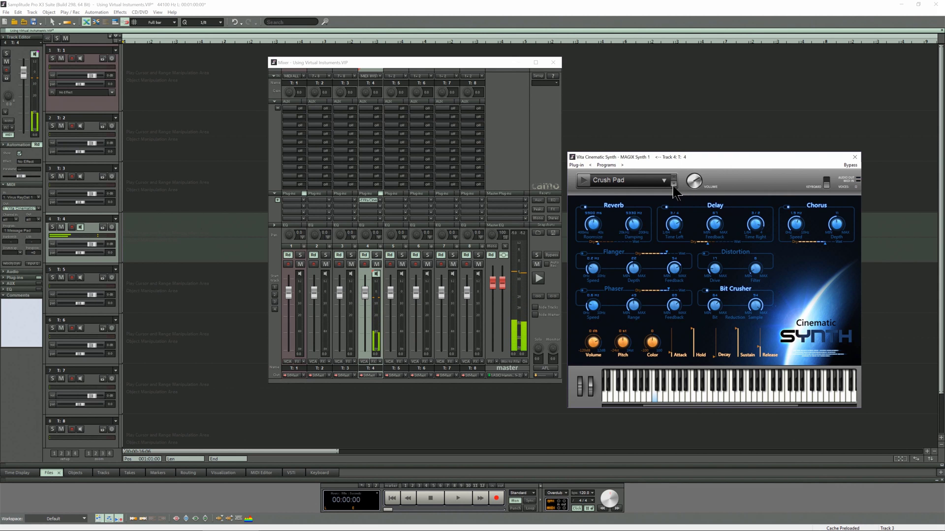
# Step through the presets to Evolving Pad, back to Freak Pad, and close the synth window.
pyautogui.click(674, 185)
pyautogui.click(673, 184)
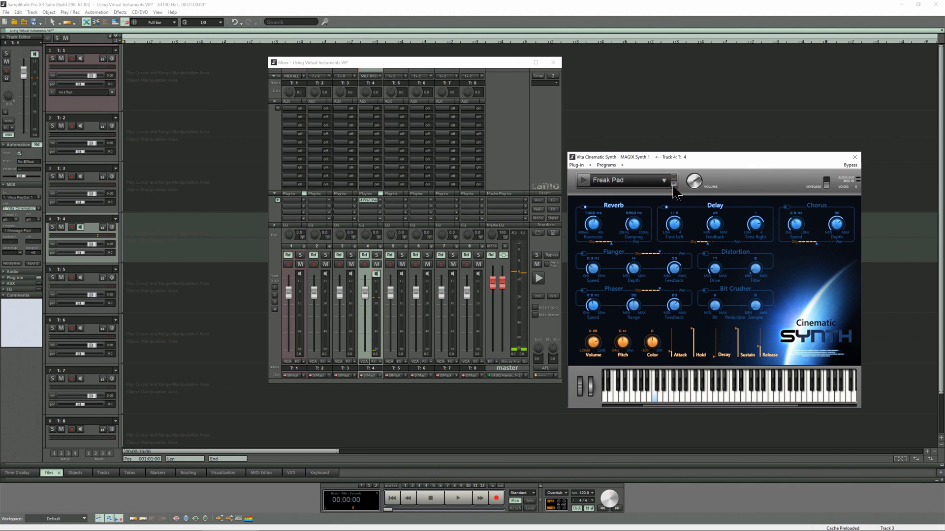
pyautogui.click(674, 182)
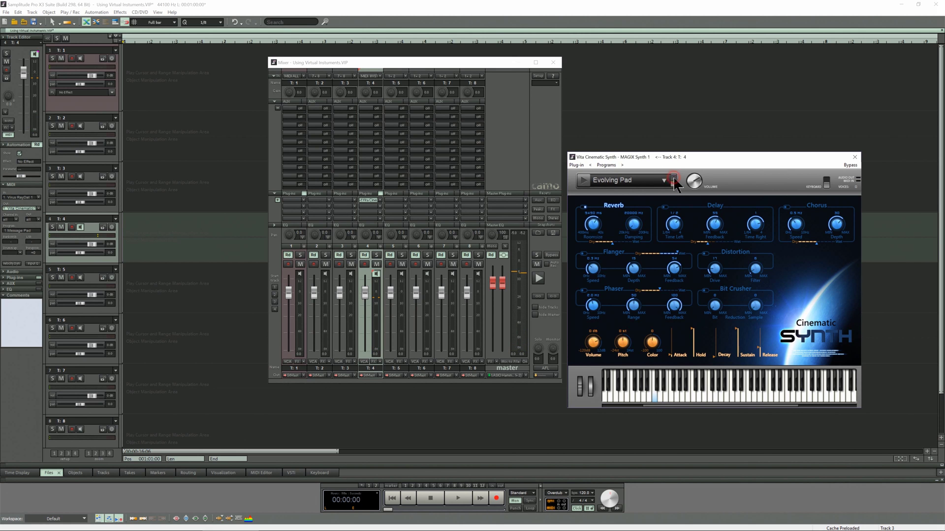
pyautogui.click(674, 185)
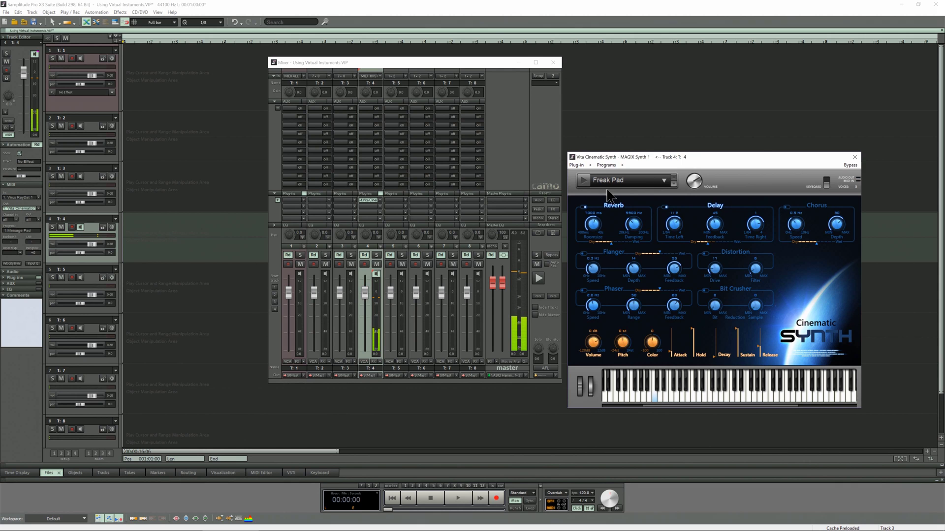
pyautogui.click(855, 159)
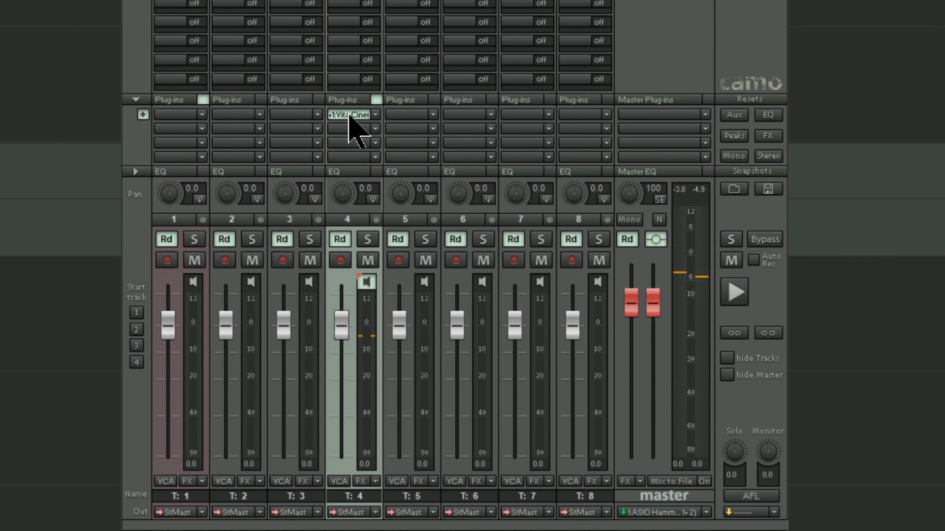
# Reopen the Vita Cinematic Synth window from the '1:Vita Cine' entry in track 4's mixer slot.
pyautogui.click(346, 119)
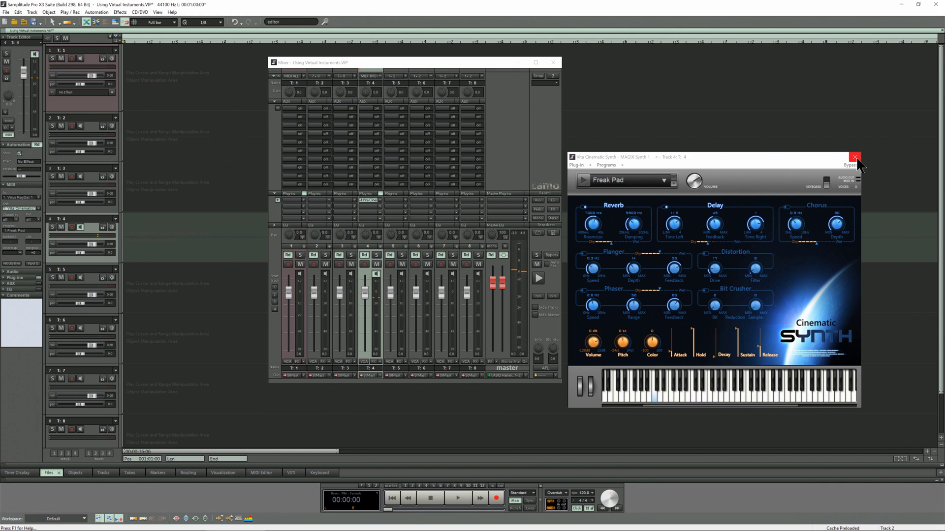
# Close the synth window, then open and close it again from track 4's mixer channel.
pyautogui.click(855, 157)
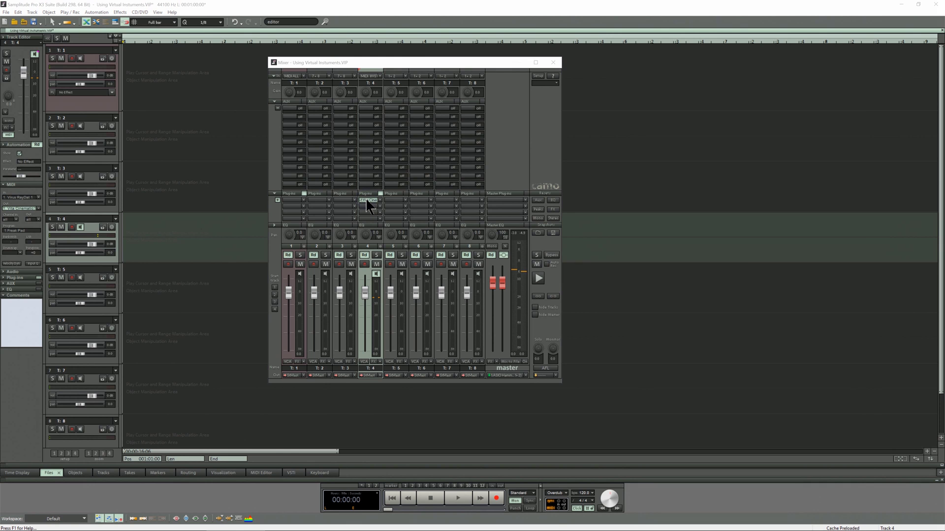
pyautogui.click(367, 201)
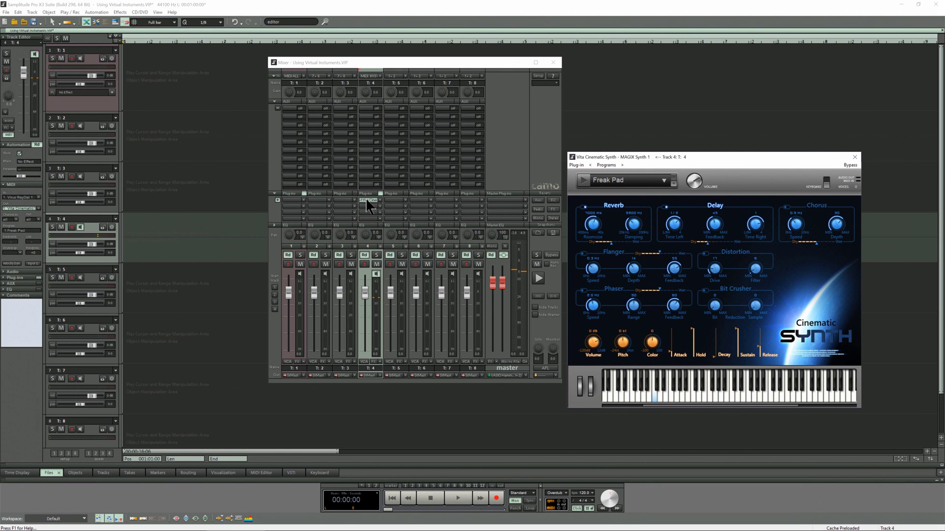
pyautogui.click(855, 157)
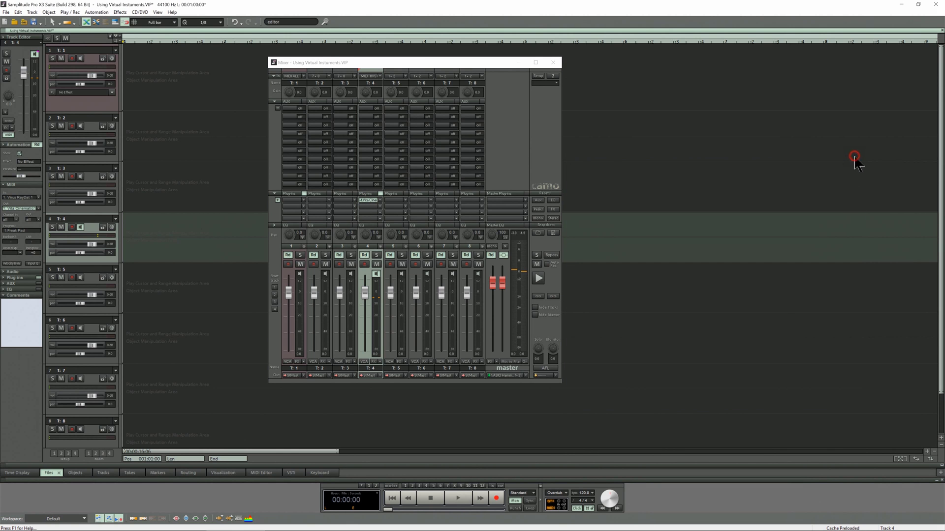
# Expand track 4's header plug-in row, open the synth from there and from MIDI Out, then close it.
pyautogui.click(56, 218)
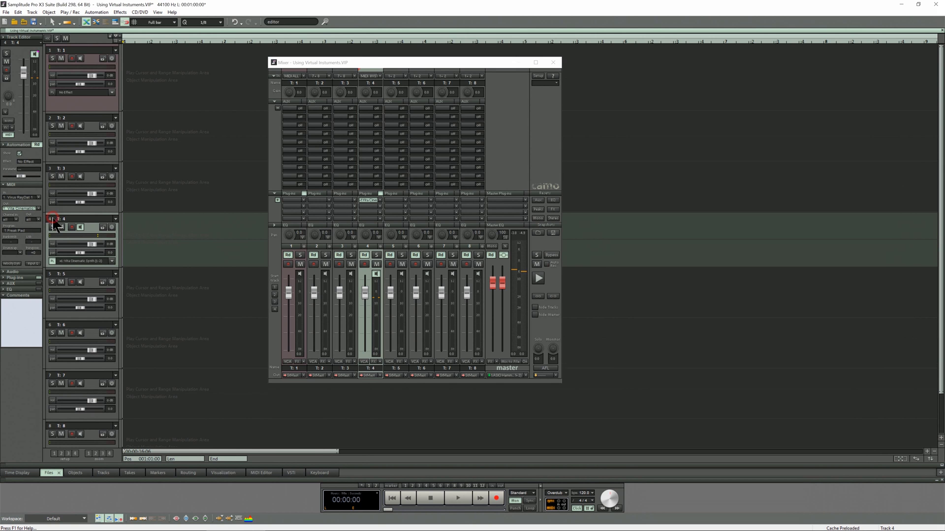
pyautogui.click(92, 262)
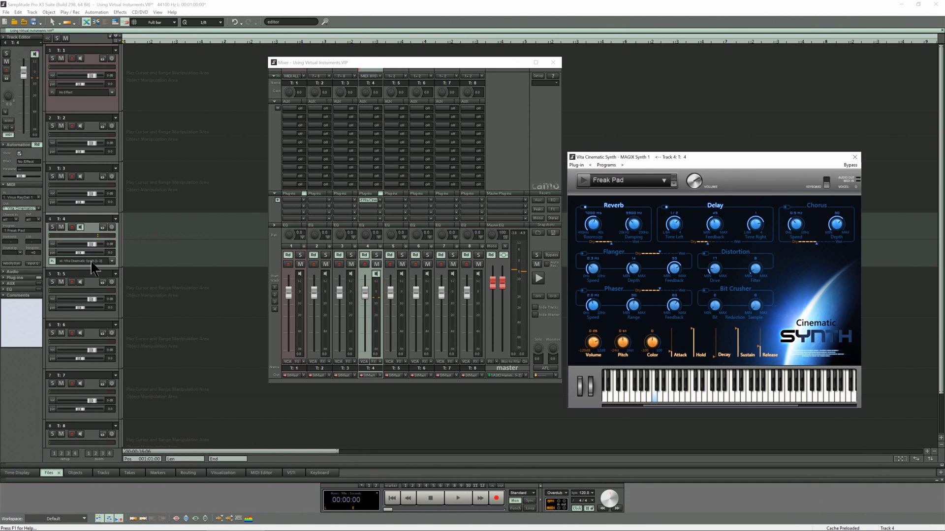
pyautogui.click(854, 157)
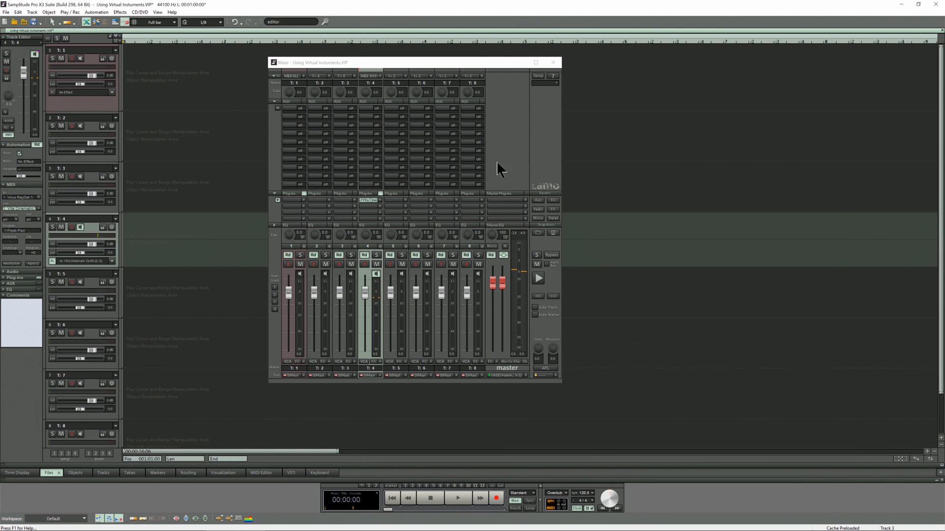
pyautogui.click(17, 208)
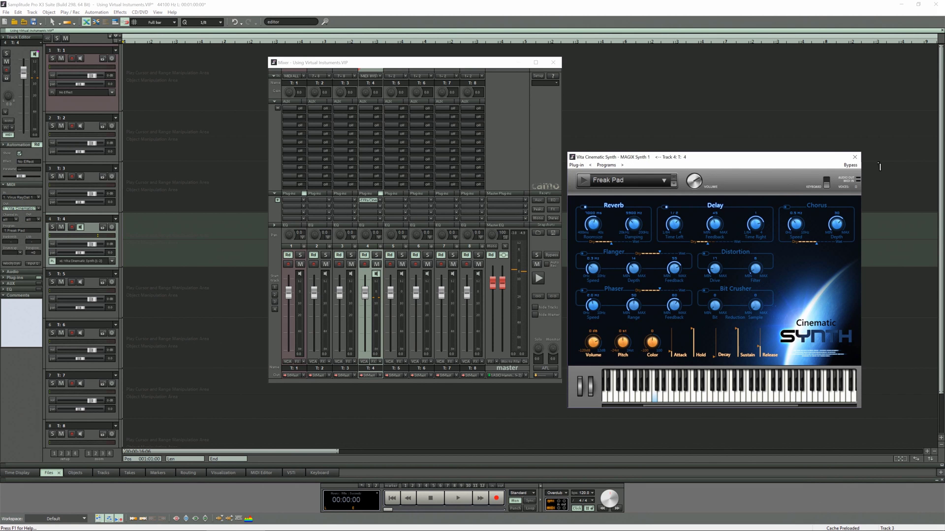
pyautogui.click(854, 157)
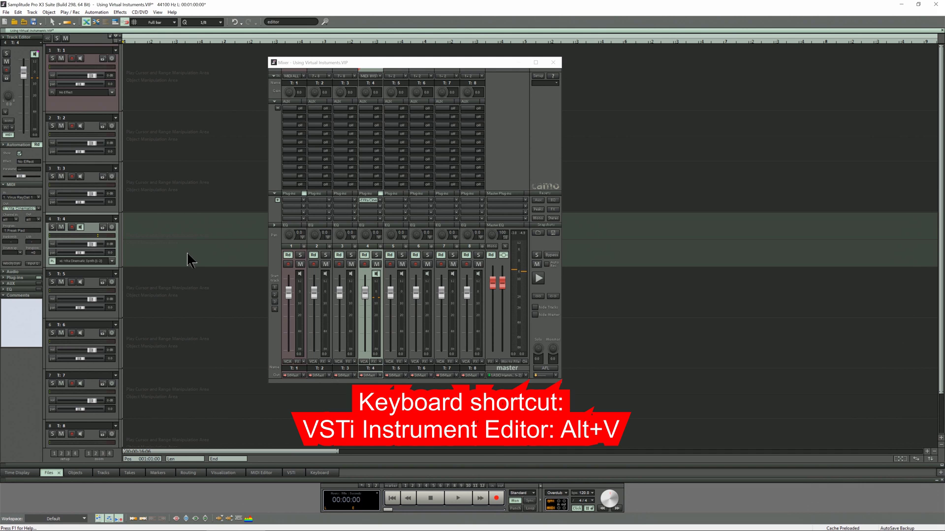
pyautogui.hotkey('alt', 'v')
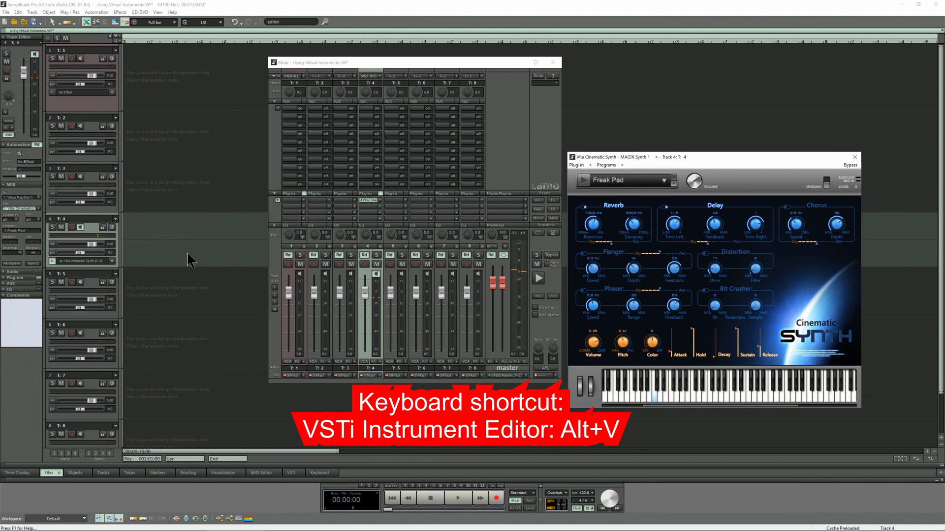
pyautogui.hotkey('alt', 'v')
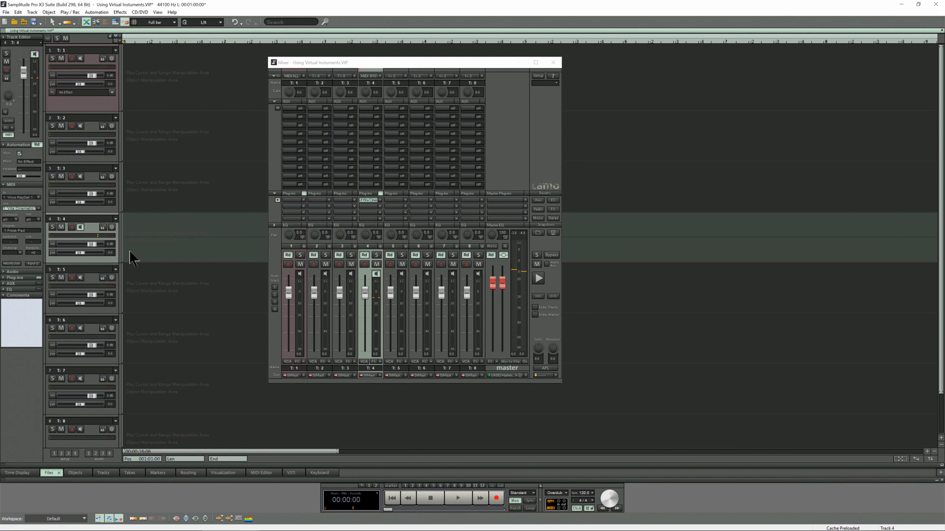